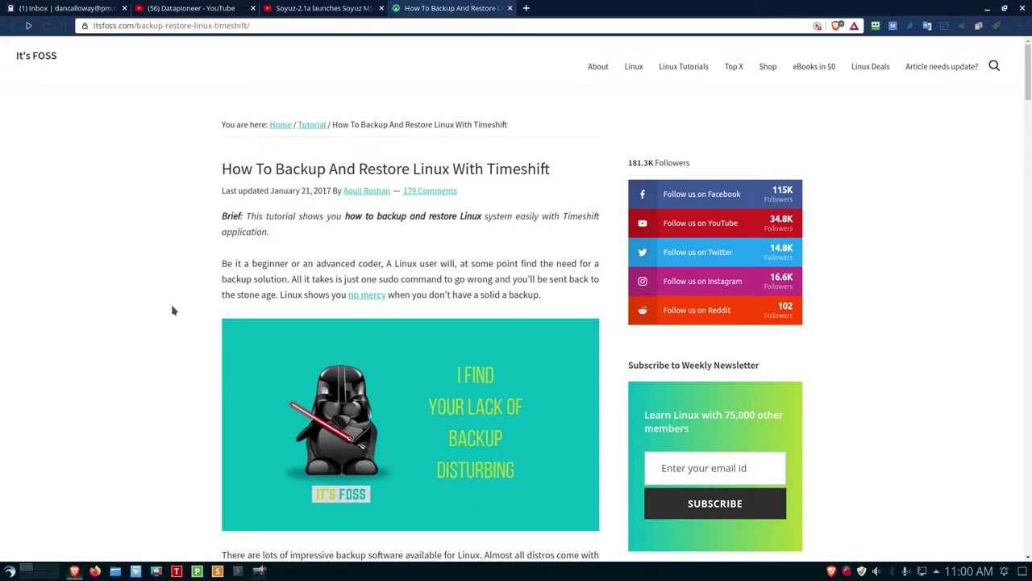
# - Read the Timeshift backup article, covering what Timeshift does, its installation commands for each distribution, and how to make a backup
pyautogui.scroll(-8, 172, 313)
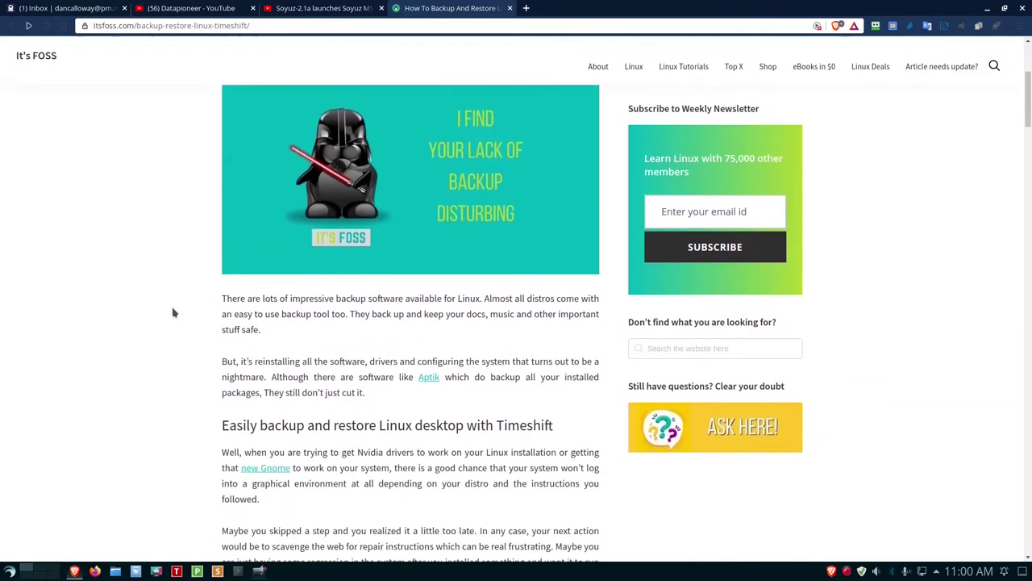
pyautogui.scroll(-9, 173, 312)
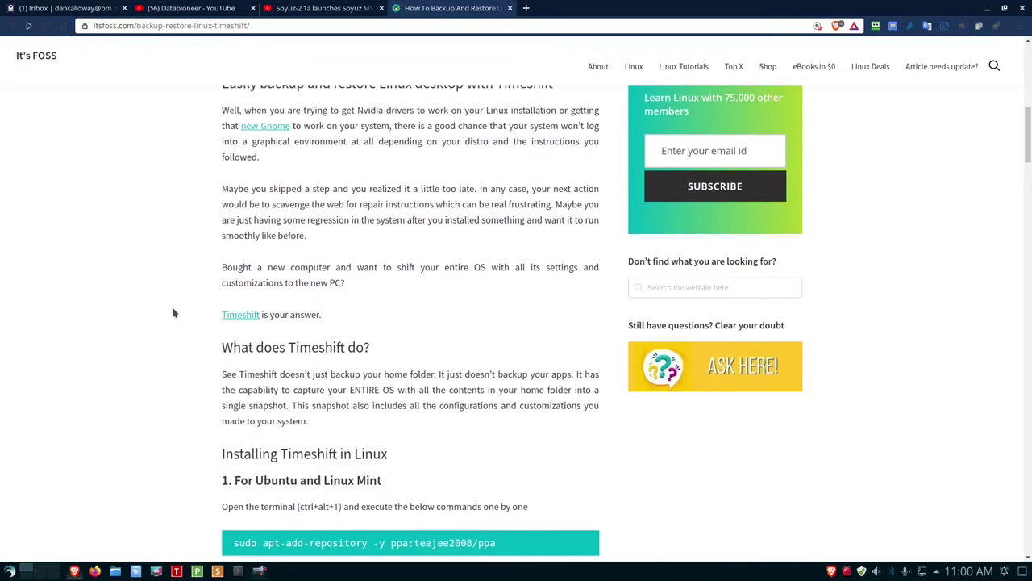
pyautogui.scroll(-4, 172, 312)
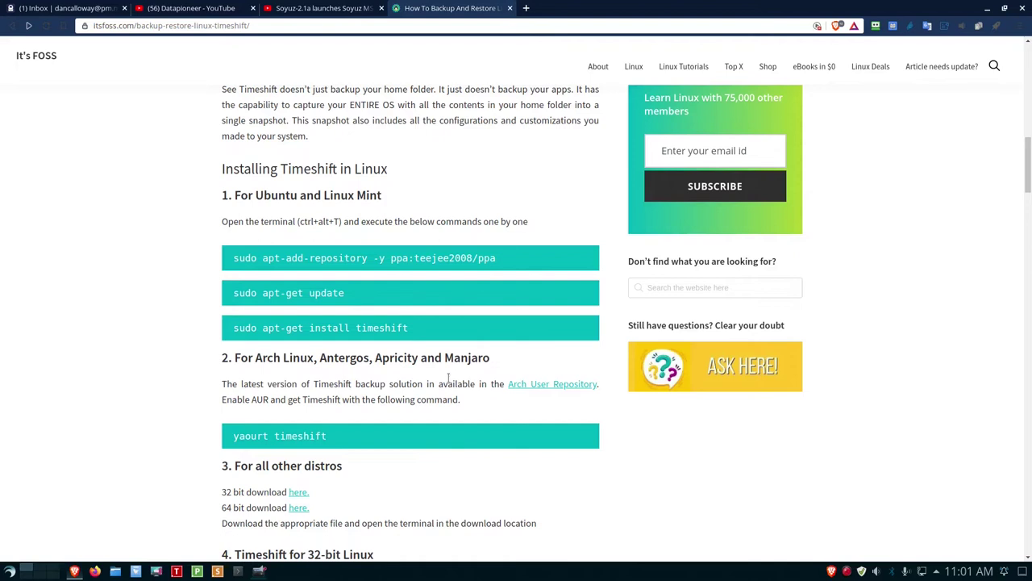
pyautogui.scroll(-2, 358, 397)
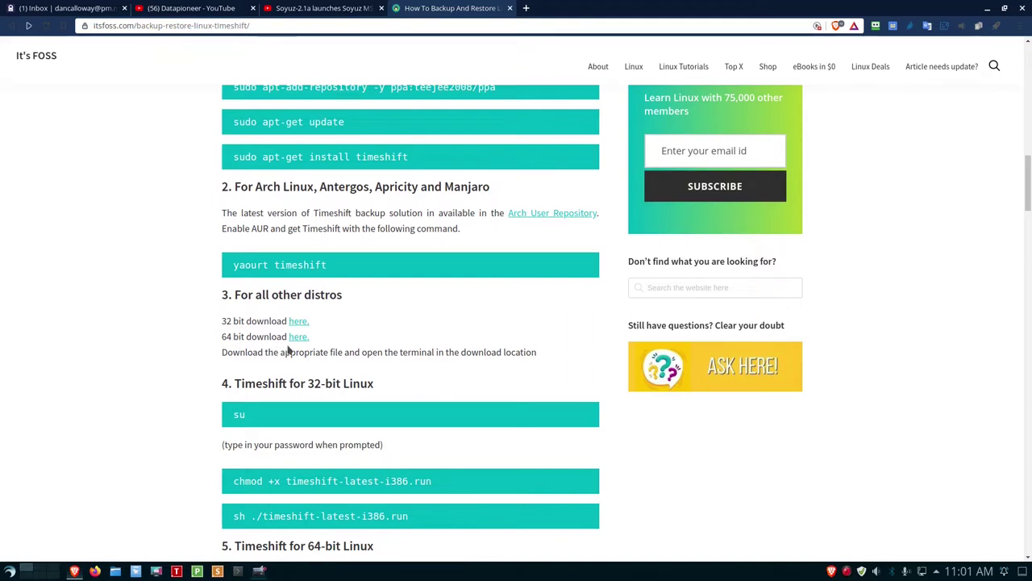
pyautogui.scroll(-1, 313, 379)
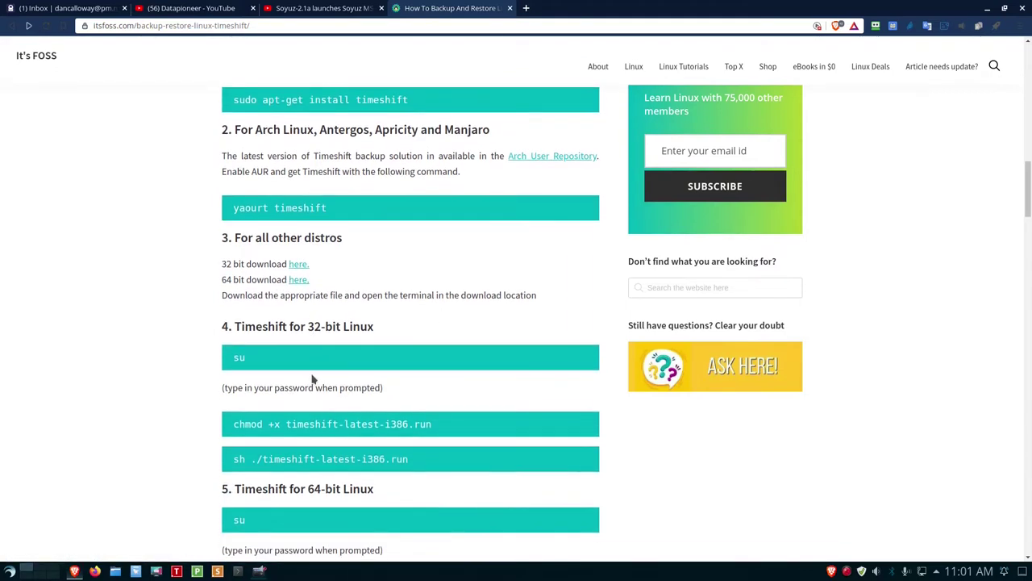
pyautogui.scroll(-1, 313, 379)
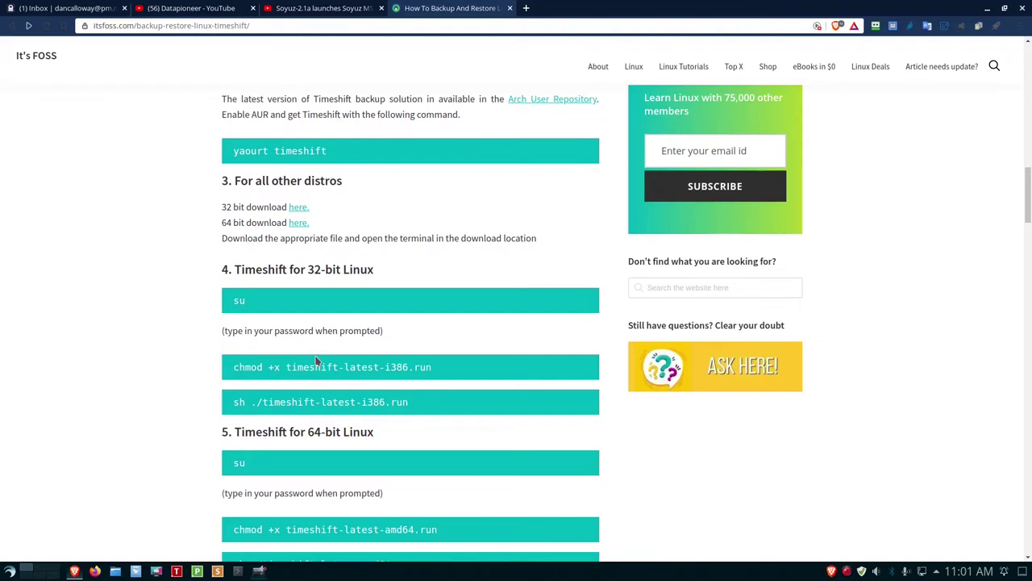
pyautogui.scroll(-5, 316, 361)
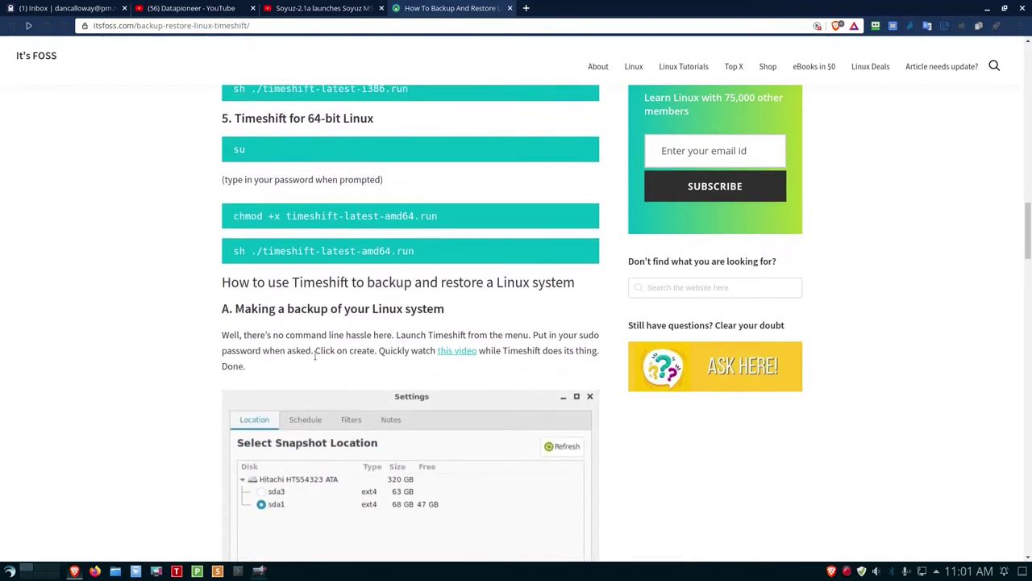
pyautogui.scroll(2, 314, 363)
pyautogui.scroll(-2, 314, 363)
pyautogui.scroll(7, 315, 361)
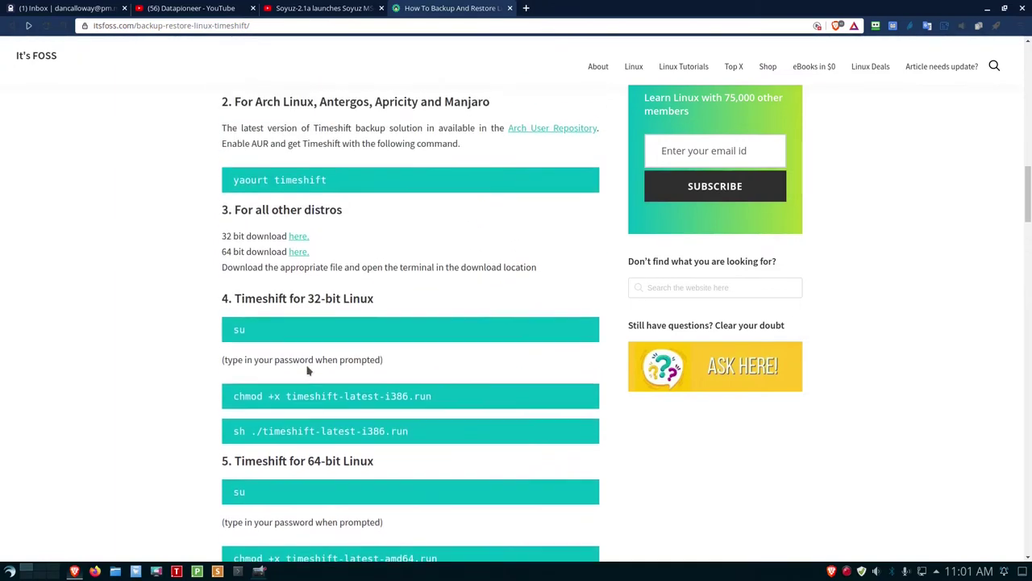
# - Switch to the empty desktop and launch Synaptic Package Manager, authenticating with the account password
pyautogui.click(42, 570)
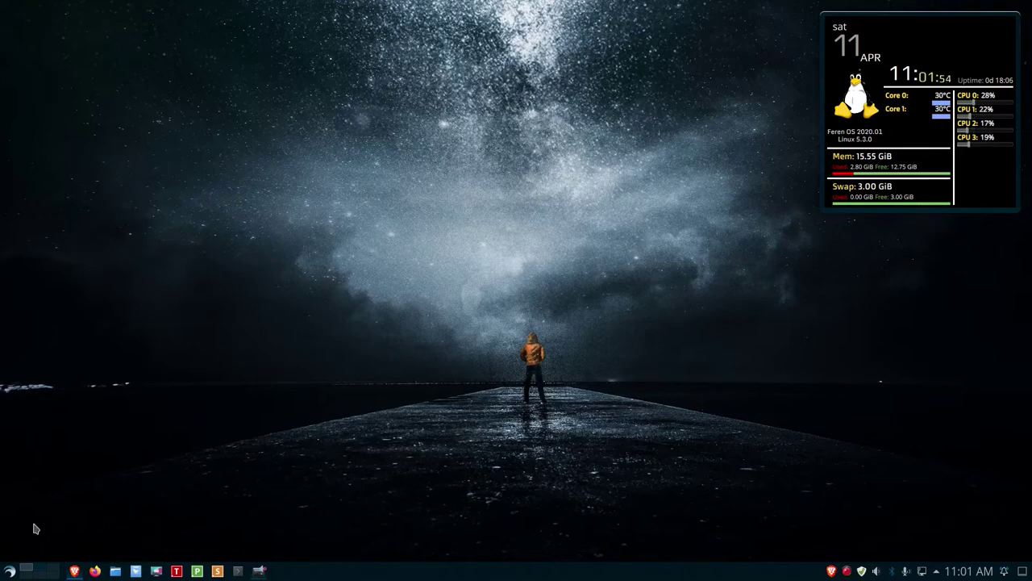
pyautogui.click(10, 570)
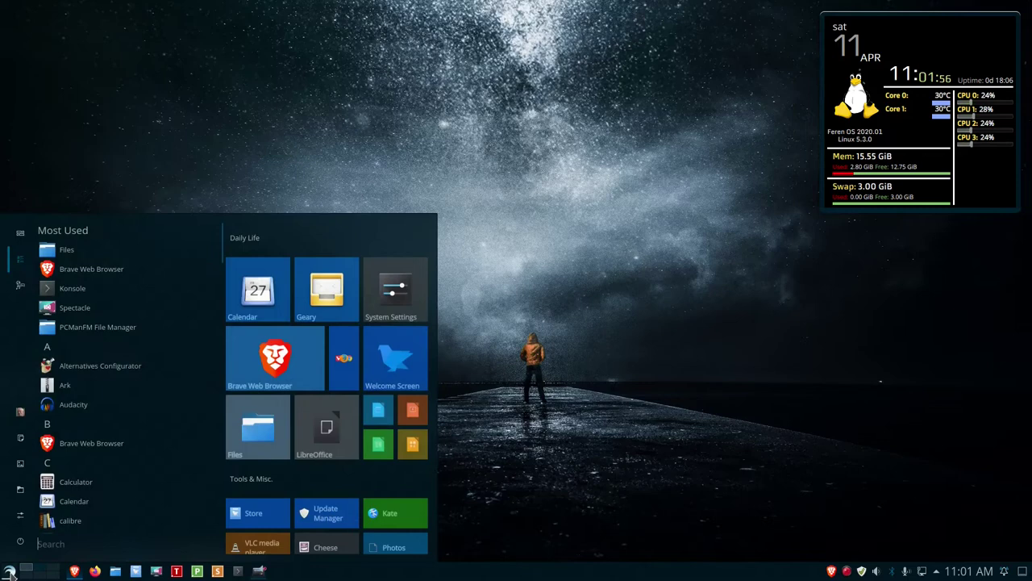
pyautogui.click(71, 462)
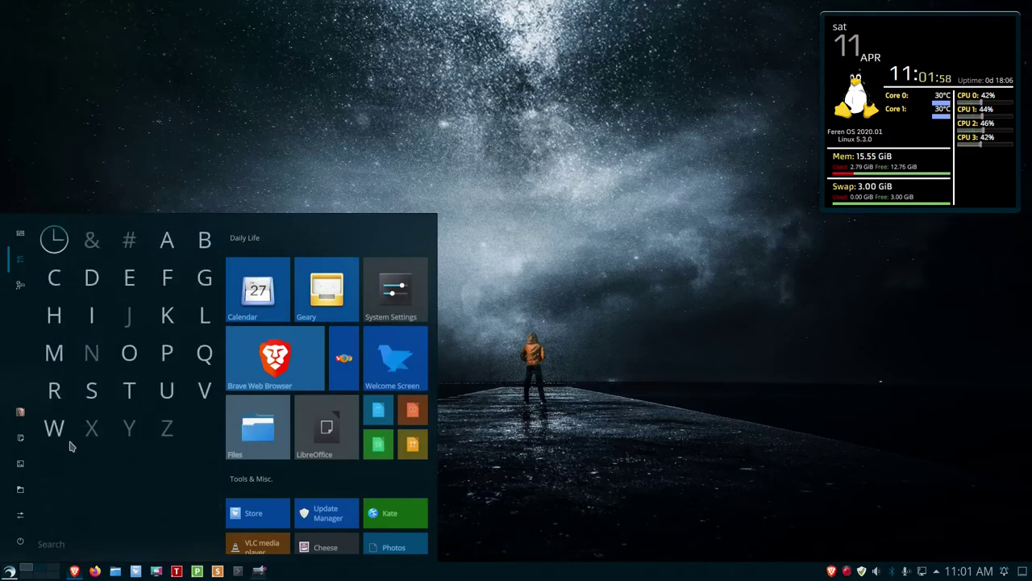
pyautogui.click(91, 391)
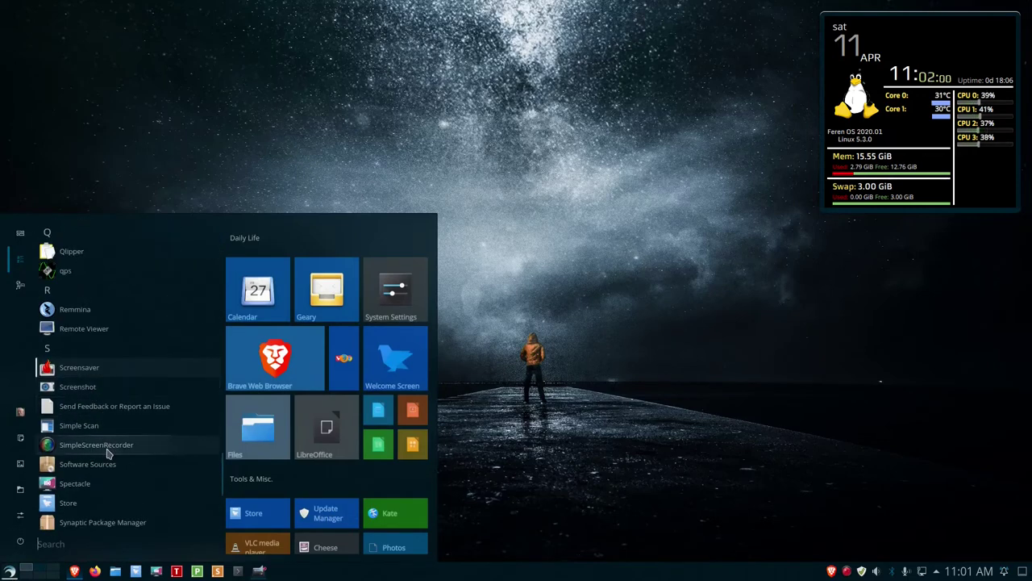
pyautogui.click(103, 523)
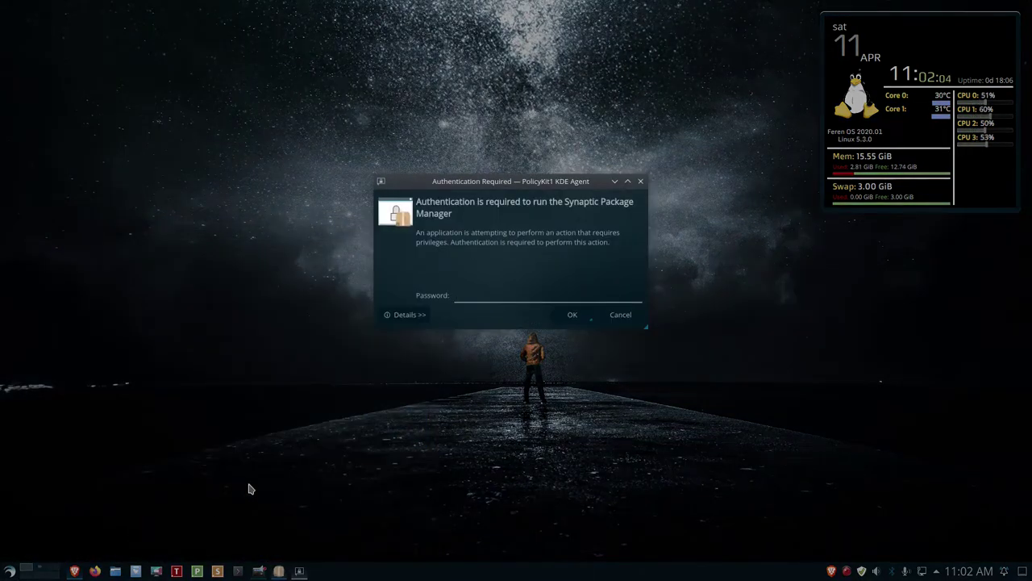
pyautogui.write('*************')
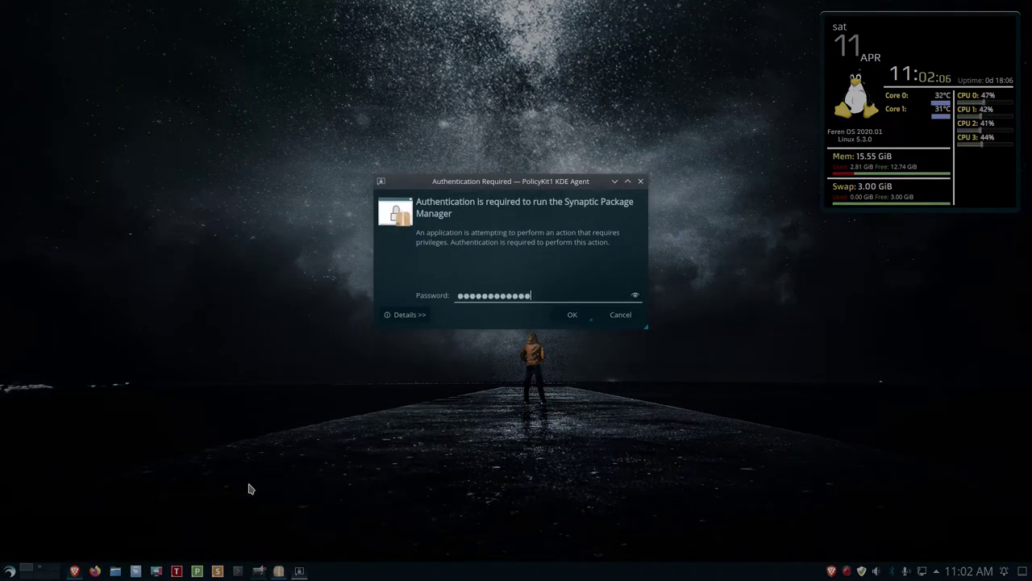
pyautogui.press('Return')
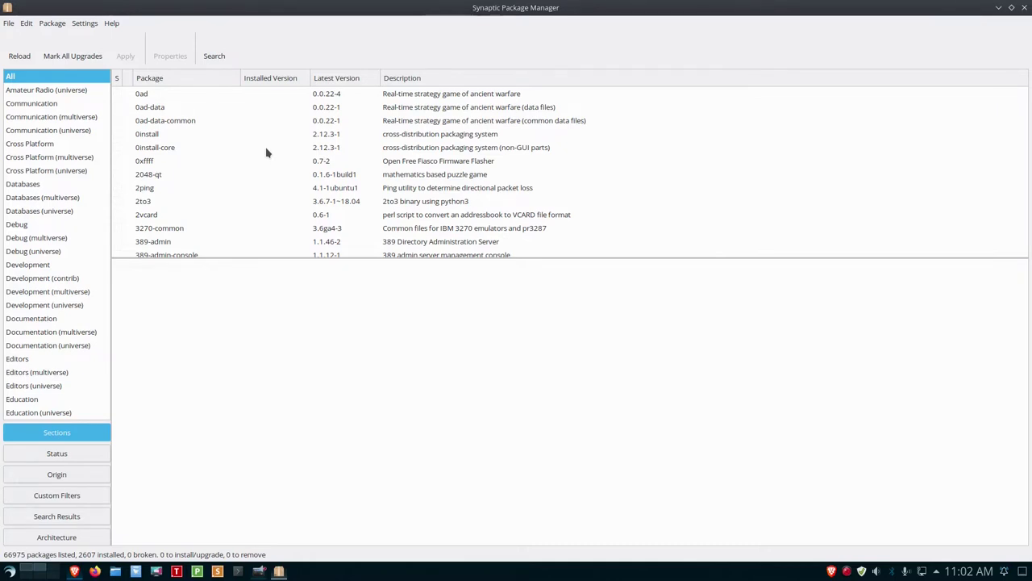
# - Search package names and descriptions for "timeshift"
pyautogui.click(214, 57)
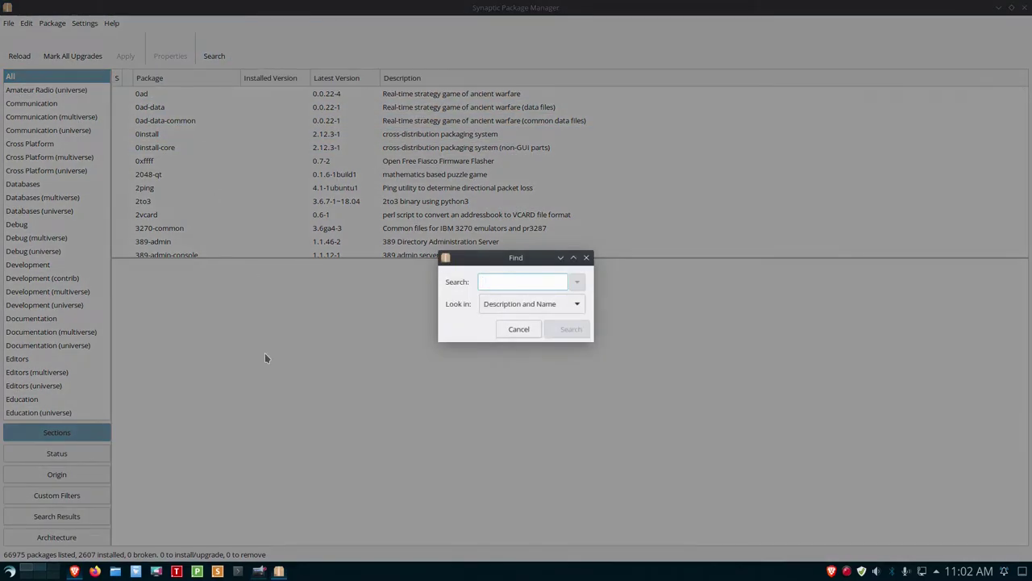
pyautogui.write('timeshif')
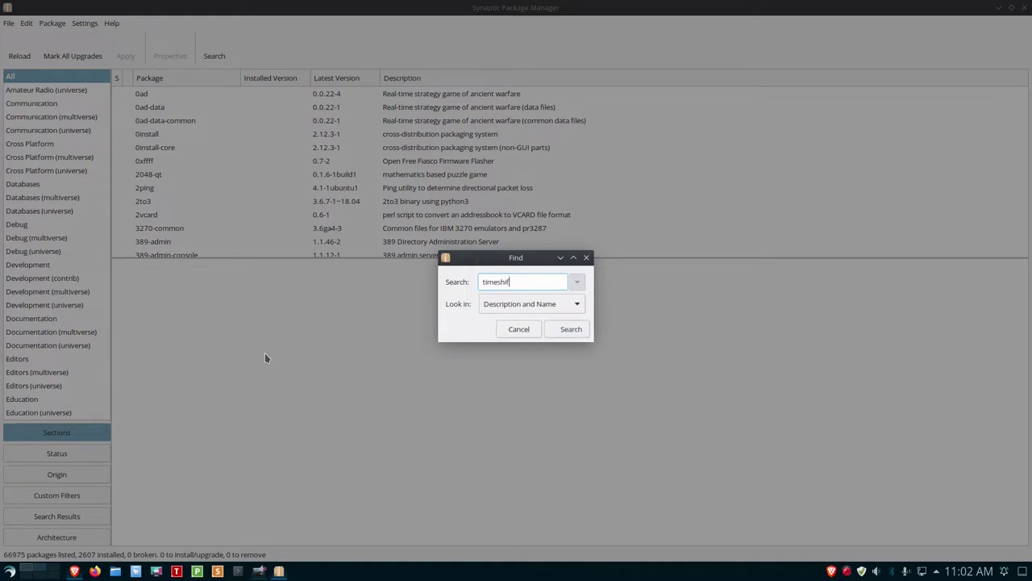
pyautogui.write('t')
pyautogui.press('Return')
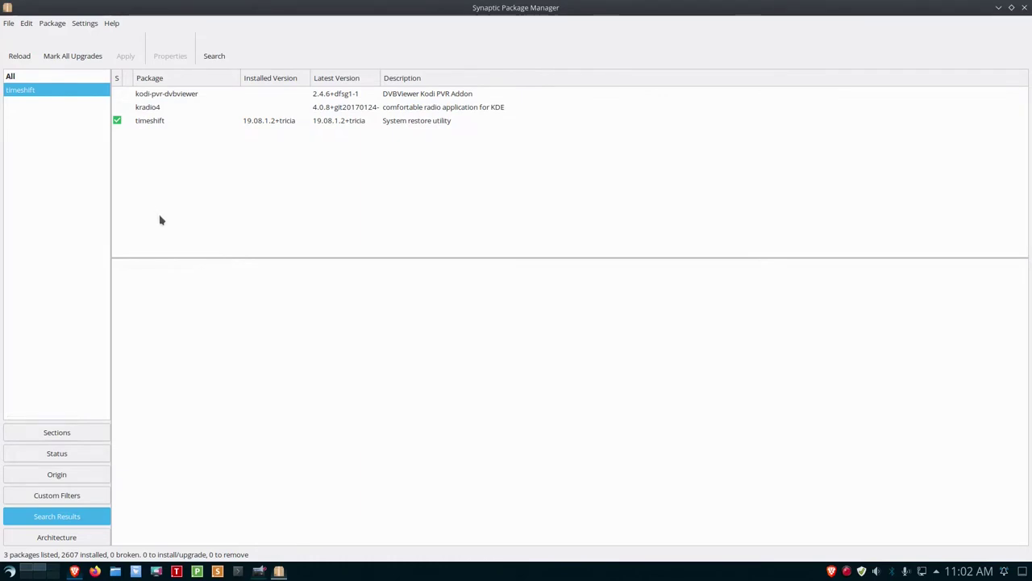
pyautogui.click(9, 570)
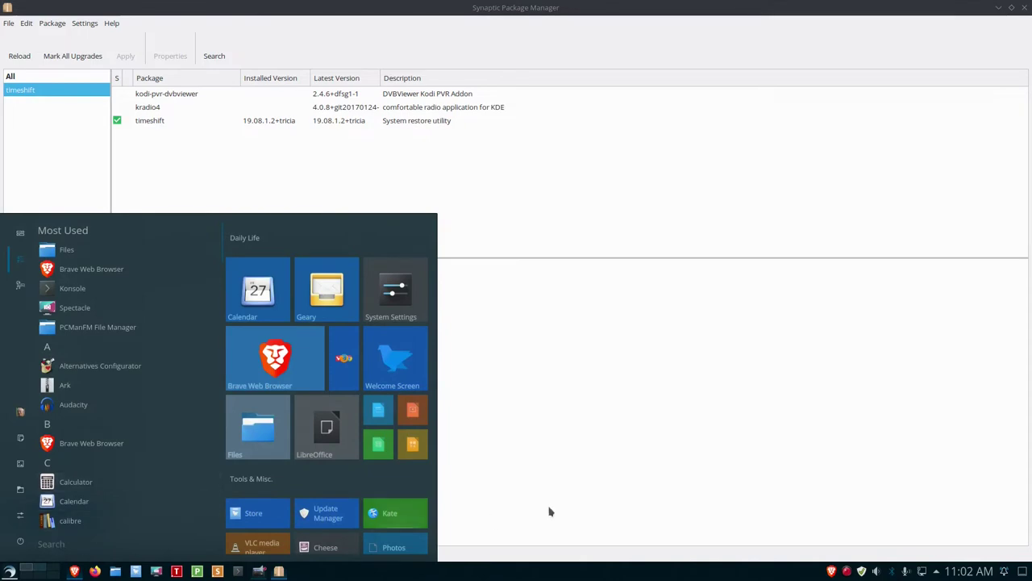
pyautogui.click(553, 504)
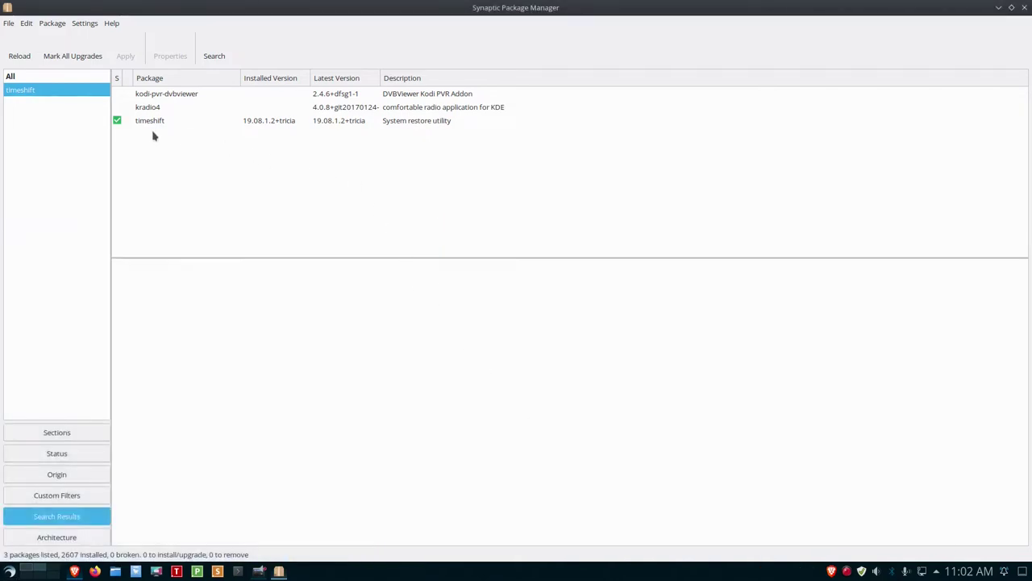
# - Check the marking options and description of the timeshift package without changing it, and close Synaptic Package Manager
pyautogui.click(117, 124)
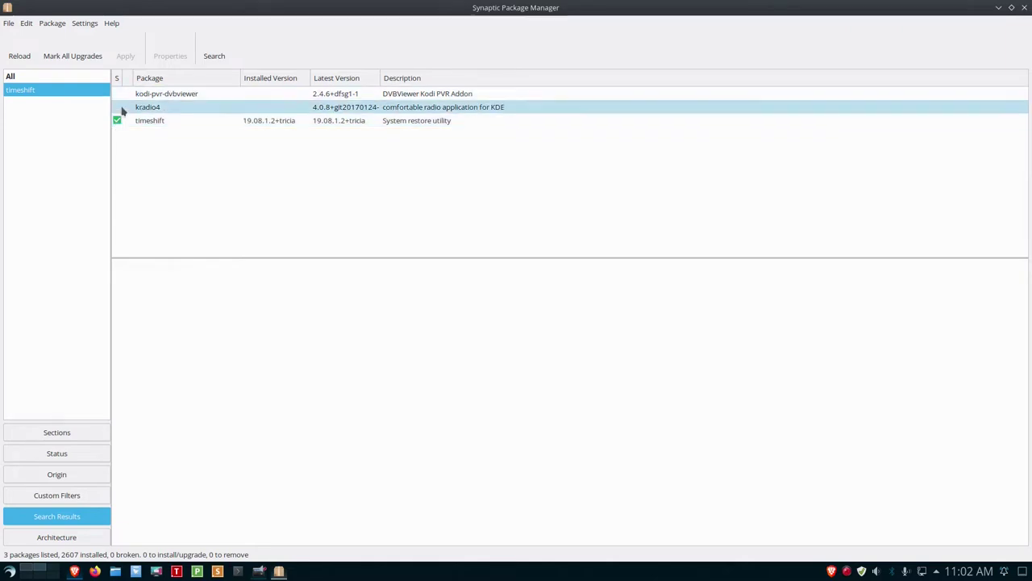
pyautogui.click(117, 121)
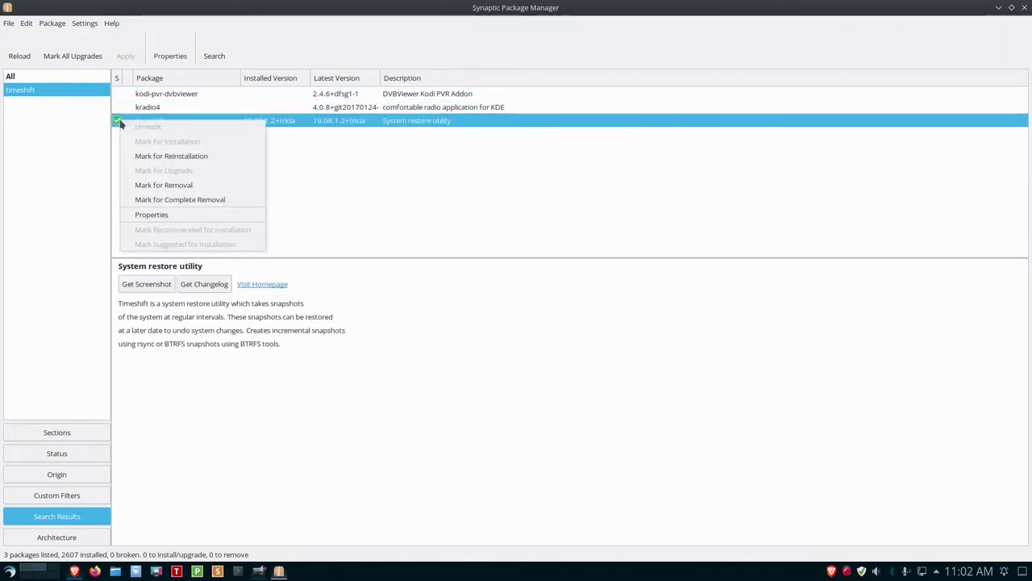
pyautogui.click(388, 189)
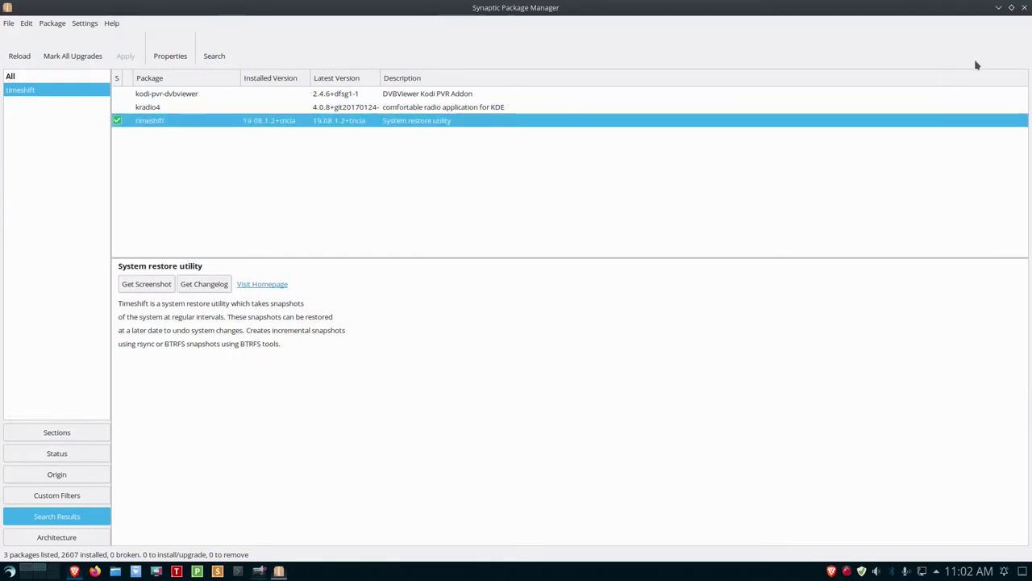
pyautogui.click(1024, 7)
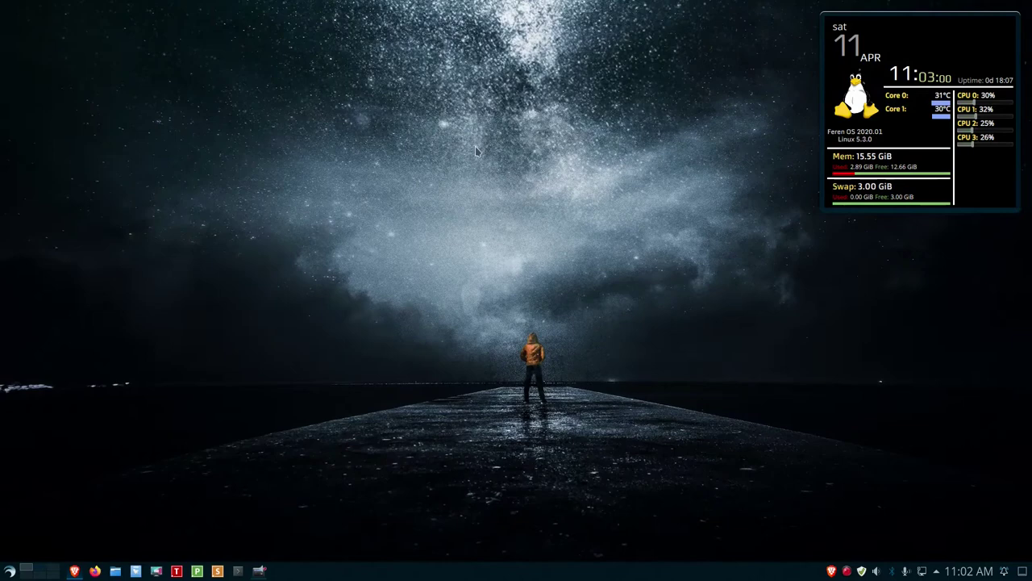
# - Launch Timeshift from the installed applications, authenticating as administrator with the account password
pyautogui.click(8, 571)
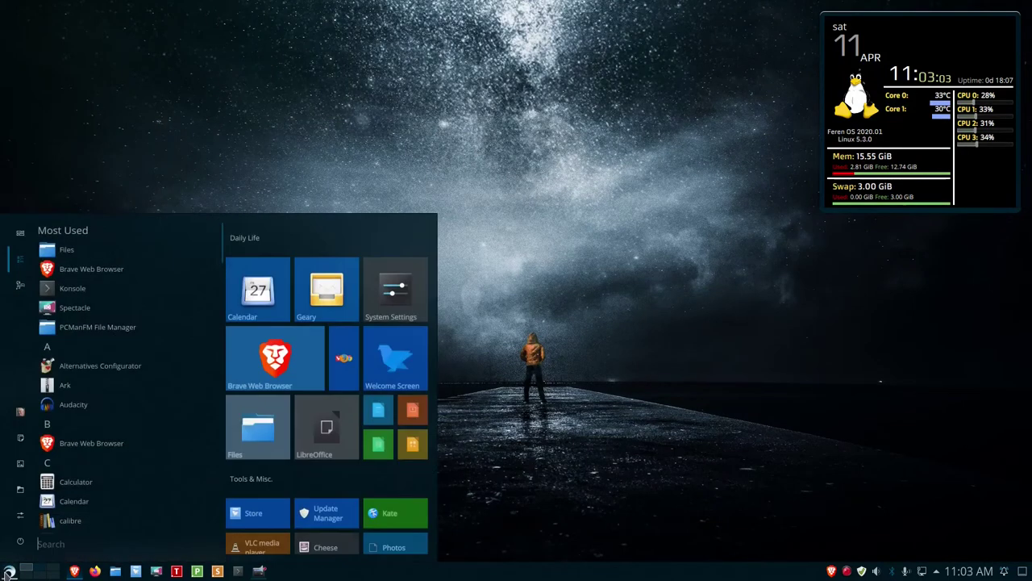
pyautogui.click(75, 469)
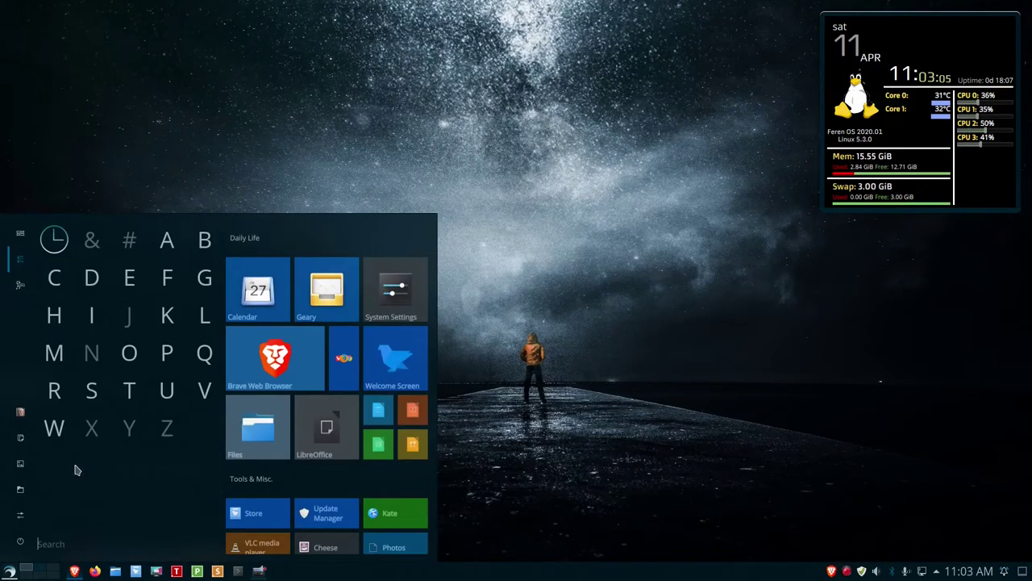
pyautogui.click(93, 391)
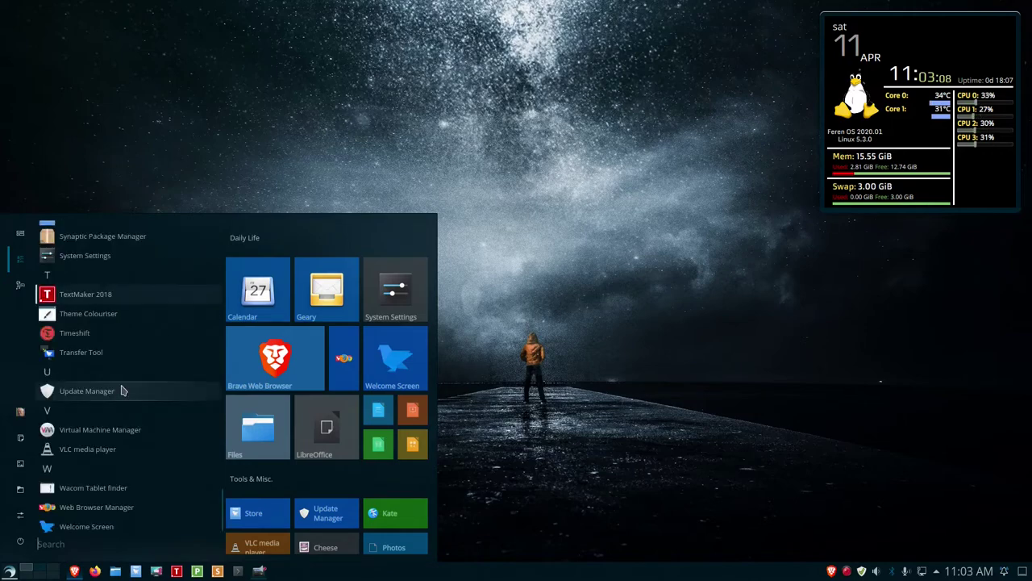
pyautogui.click(87, 334)
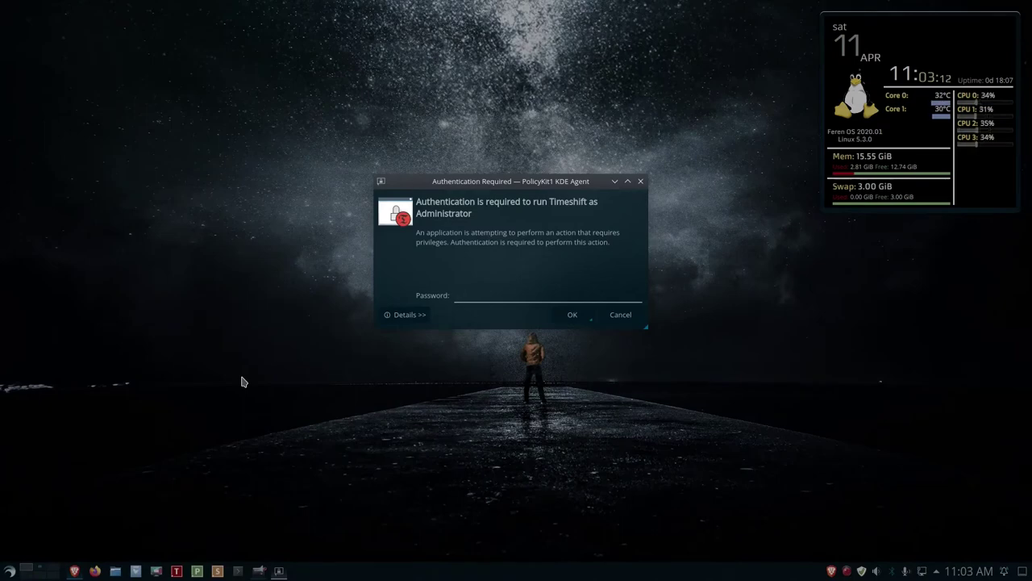
pyautogui.write('••••••••••••')
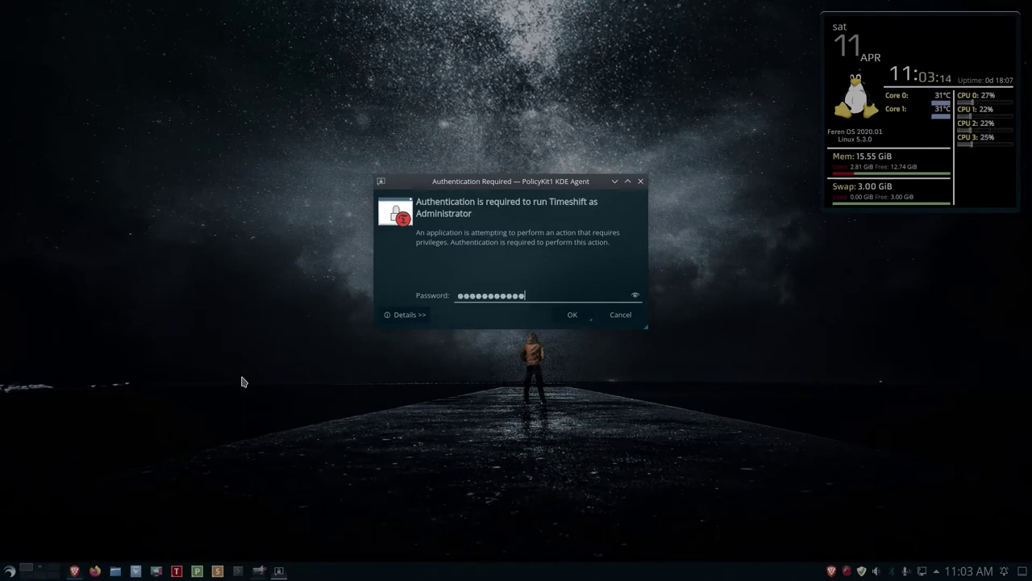
pyautogui.press('Return')
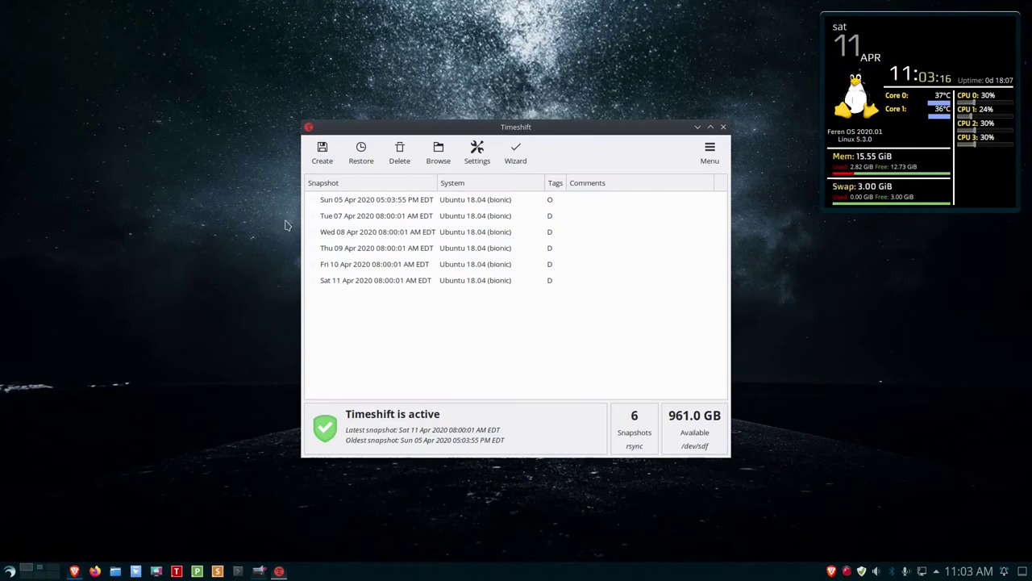
# - Review the dated snapshots in Timeshift's snapshot list, including the Sat 11 Apr 2020 entry
pyautogui.moveTo(562, 131); pyautogui.dragTo(574, 139)
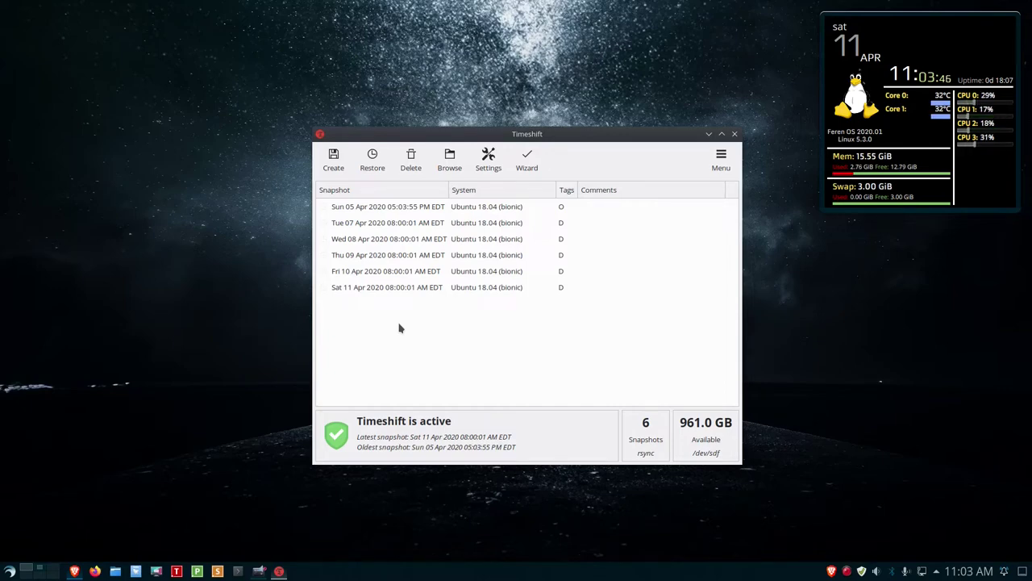
pyautogui.moveTo(399, 287); pyautogui.dragTo(397, 229)
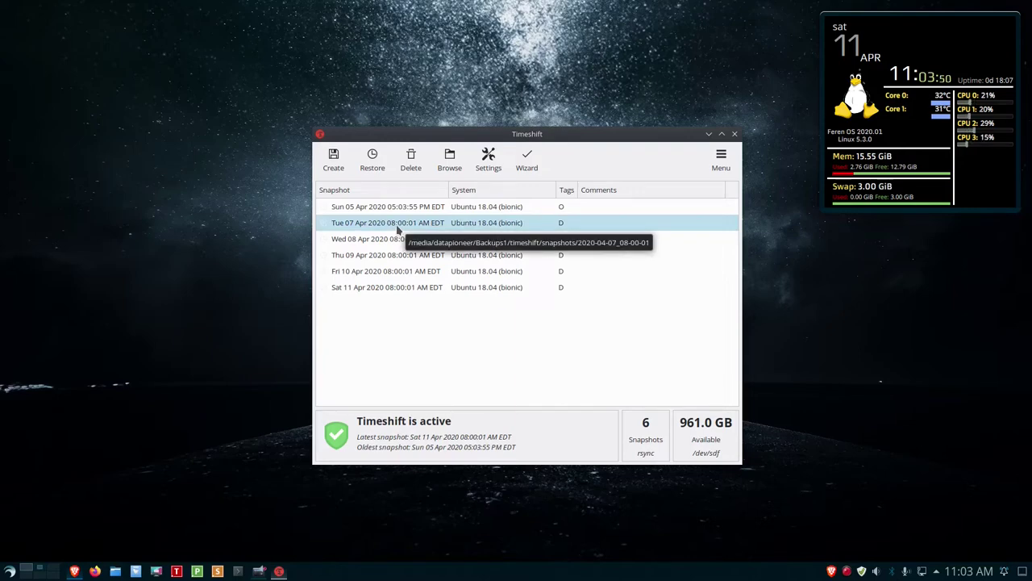
pyautogui.click(396, 237)
pyautogui.click(383, 304)
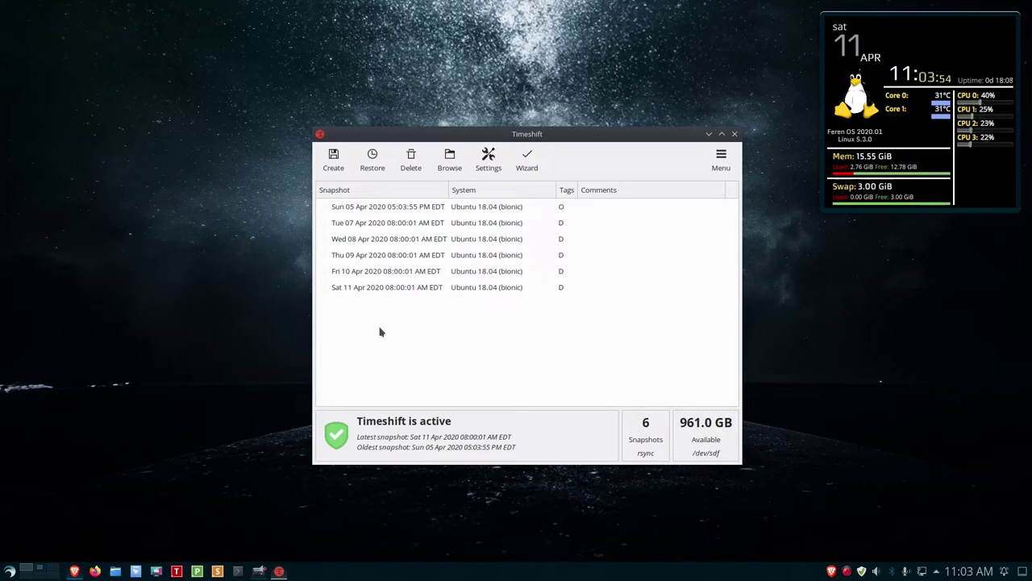
pyautogui.click(405, 292)
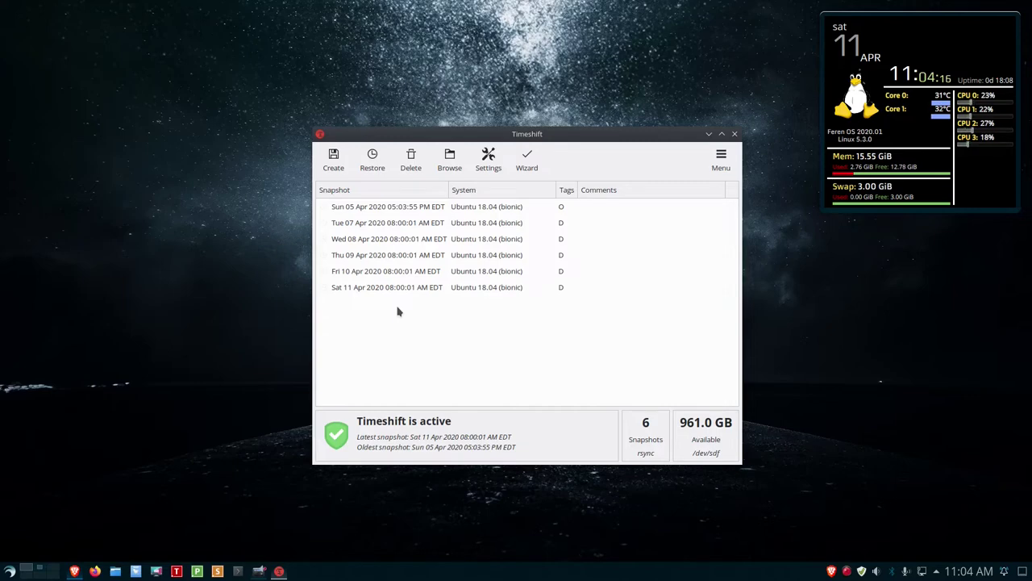
pyautogui.click(363, 287)
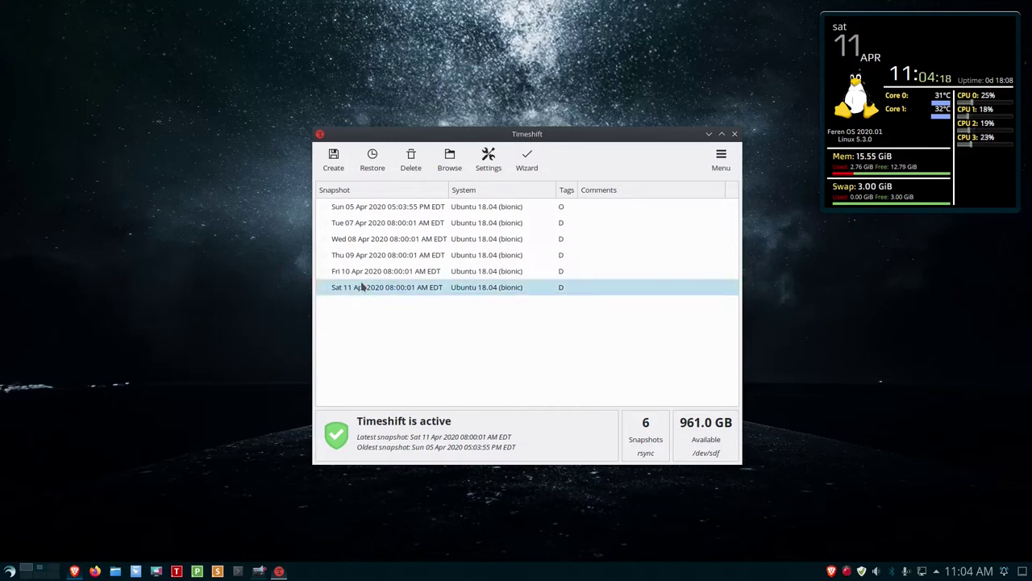
# - Examine the individual snapshots from Sun 05 Apr through Sat 11 Apr 2020 one by one, comparing their dates, systems and tags
pyautogui.press('Up')
pyautogui.press('Up')
pyautogui.press('Up')
pyautogui.press('Up')
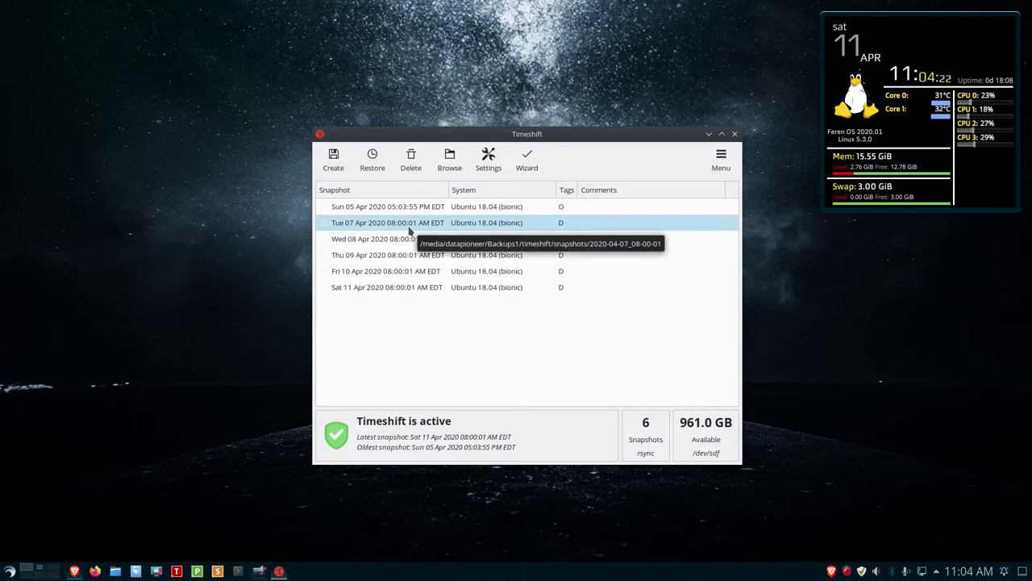
pyautogui.click(384, 292)
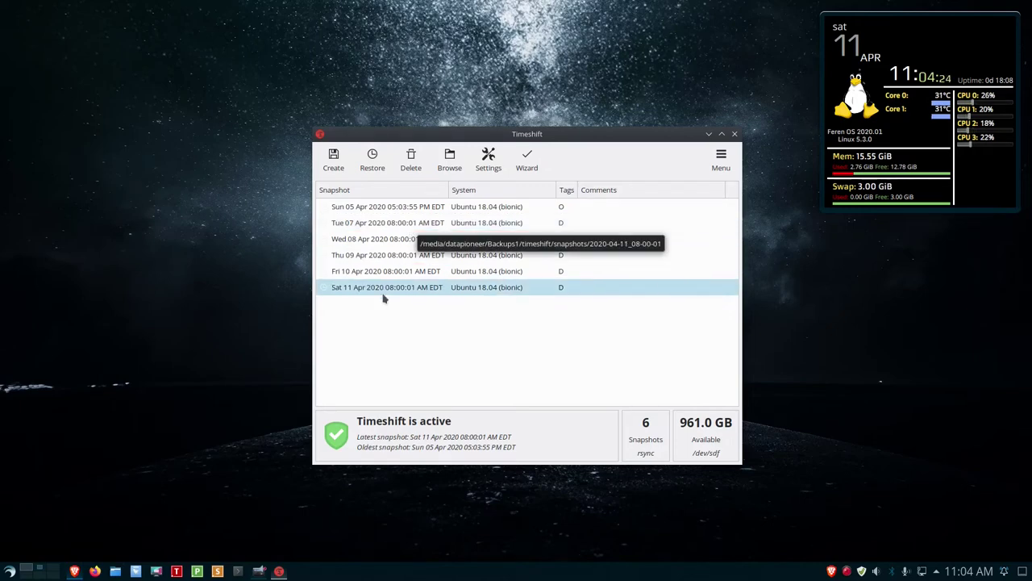
pyautogui.moveTo(384, 299); pyautogui.dragTo(405, 229)
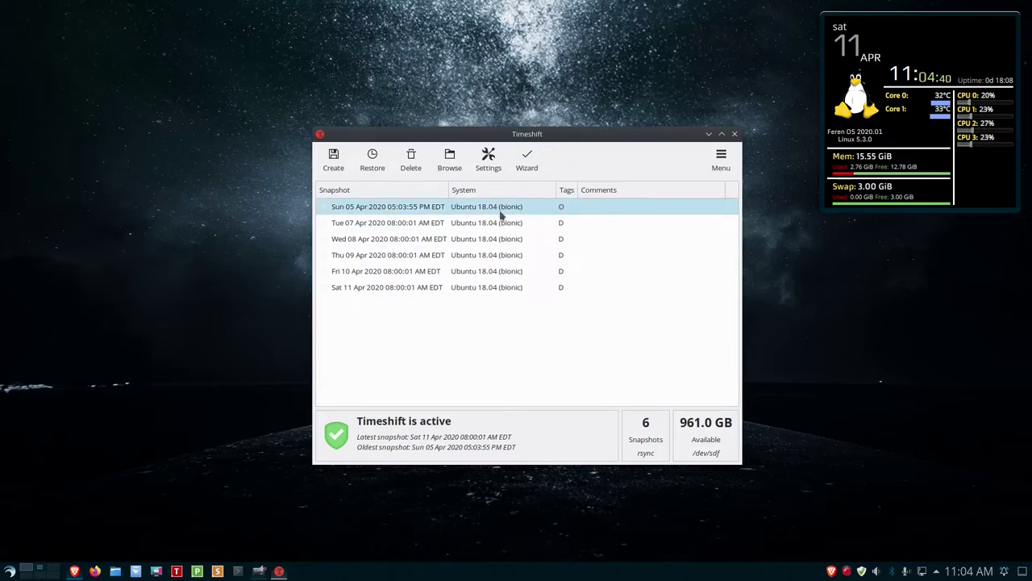
pyautogui.click(361, 223)
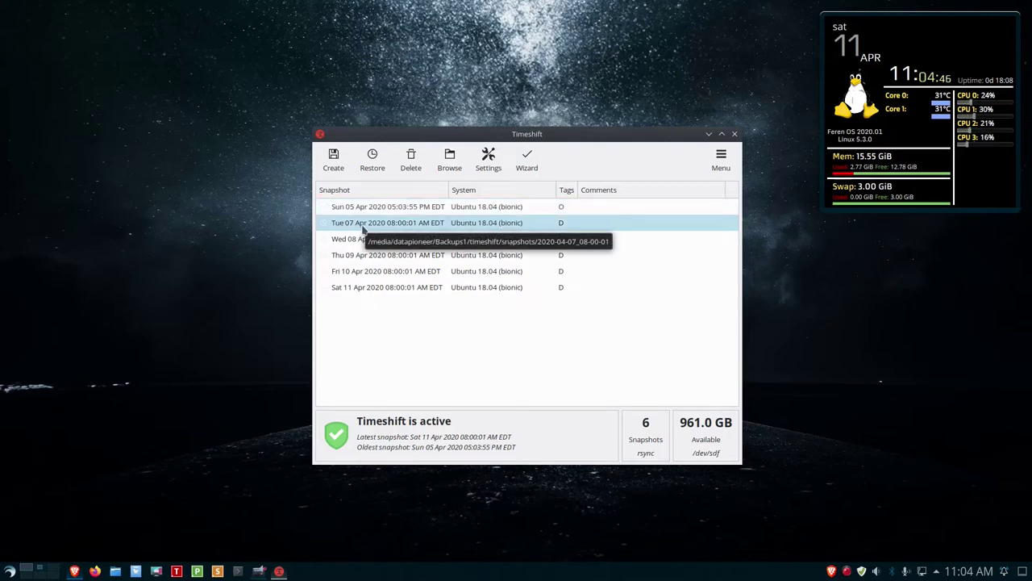
pyautogui.click(363, 239)
pyautogui.click(361, 254)
pyautogui.click(360, 271)
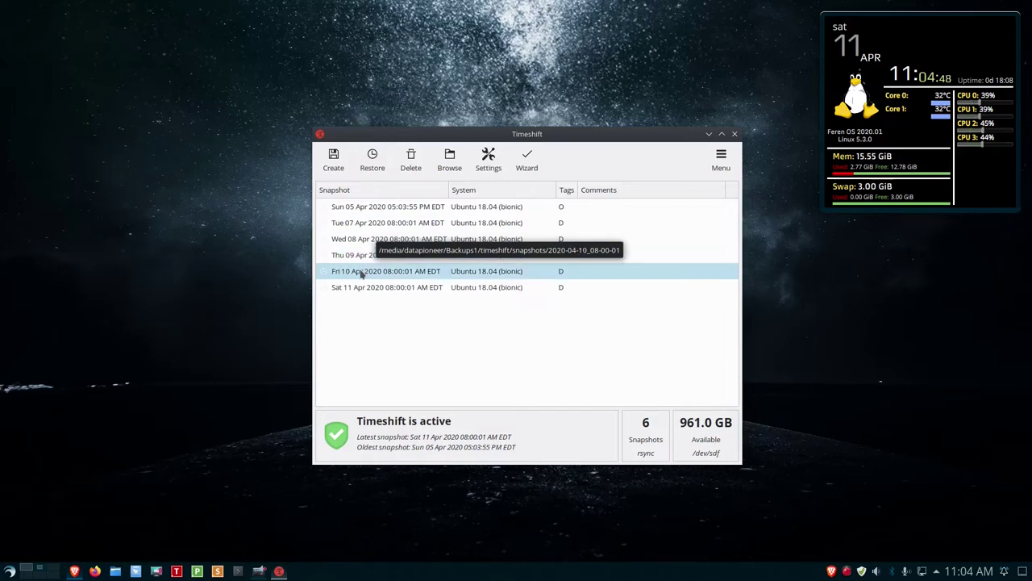
pyautogui.click(362, 289)
pyautogui.click(371, 314)
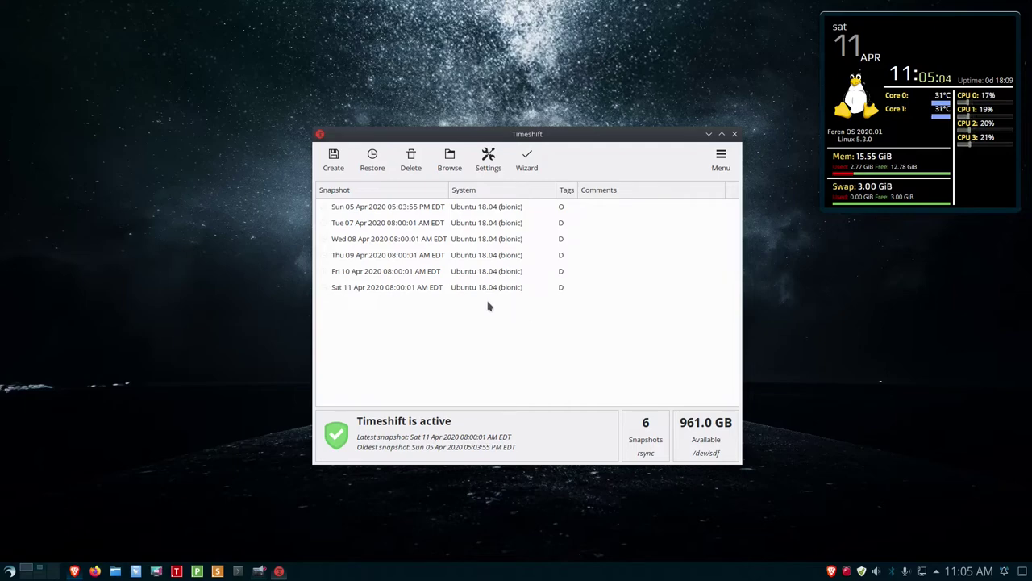
# - Try to select BTRFS as the snapshot type in Timeshift's settings
pyautogui.click(486, 165)
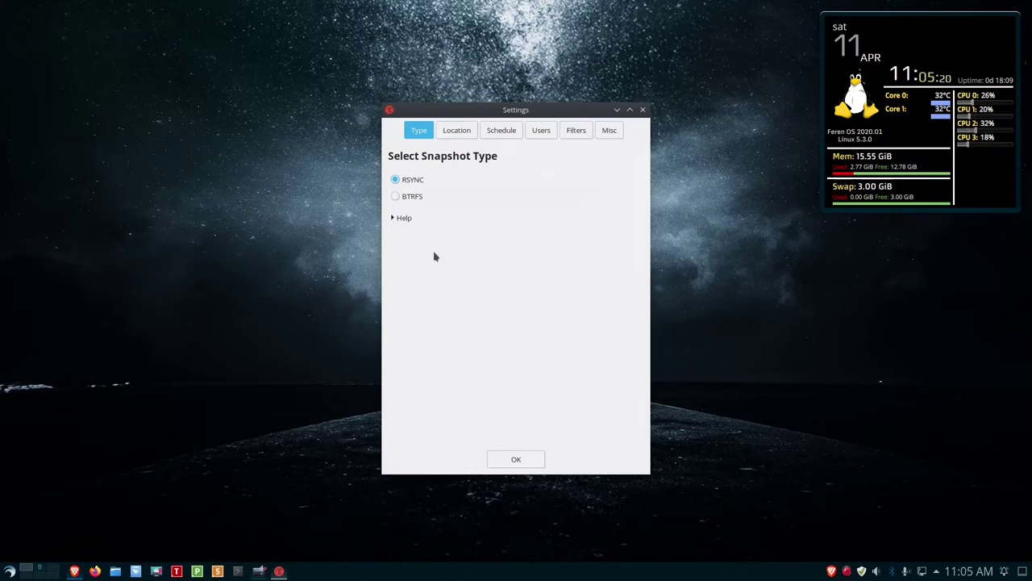
pyautogui.click(396, 196)
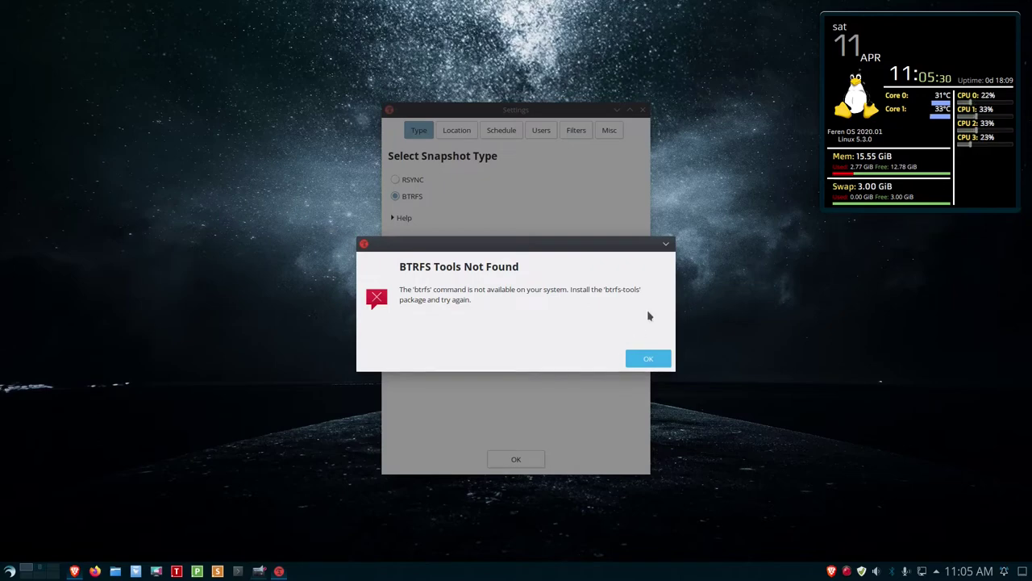
pyautogui.click(649, 358)
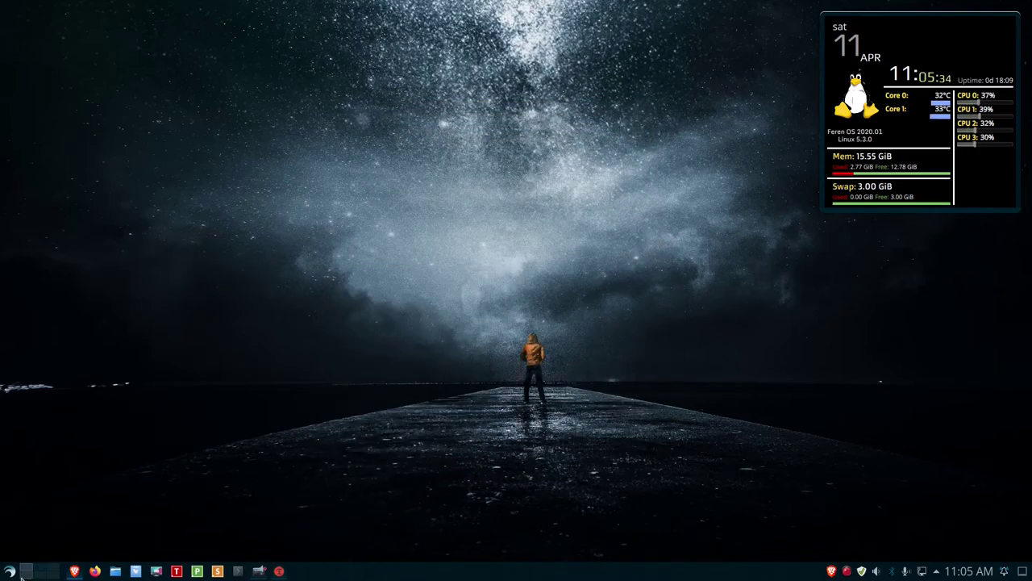
pyautogui.click(279, 571)
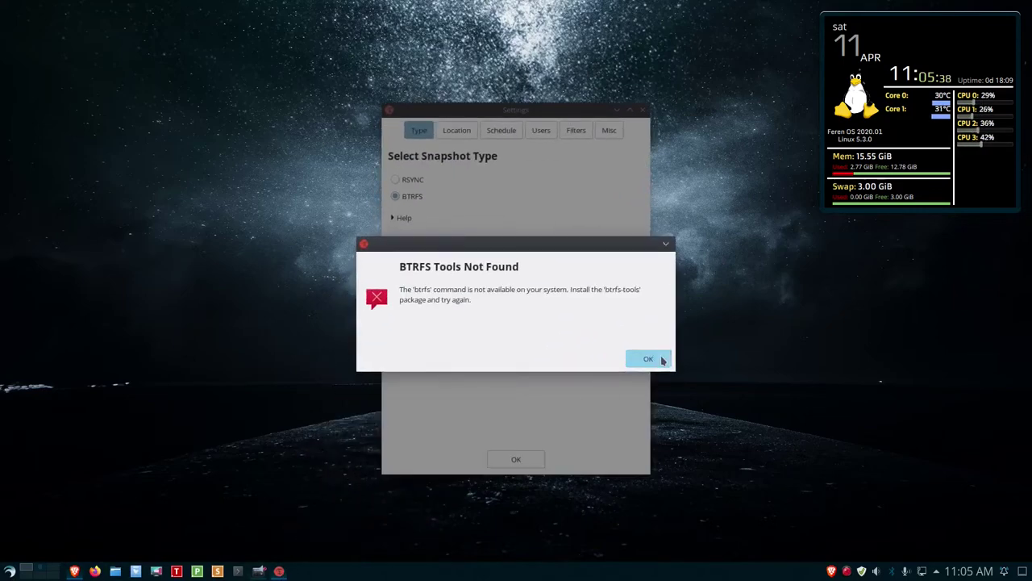
pyautogui.click(650, 358)
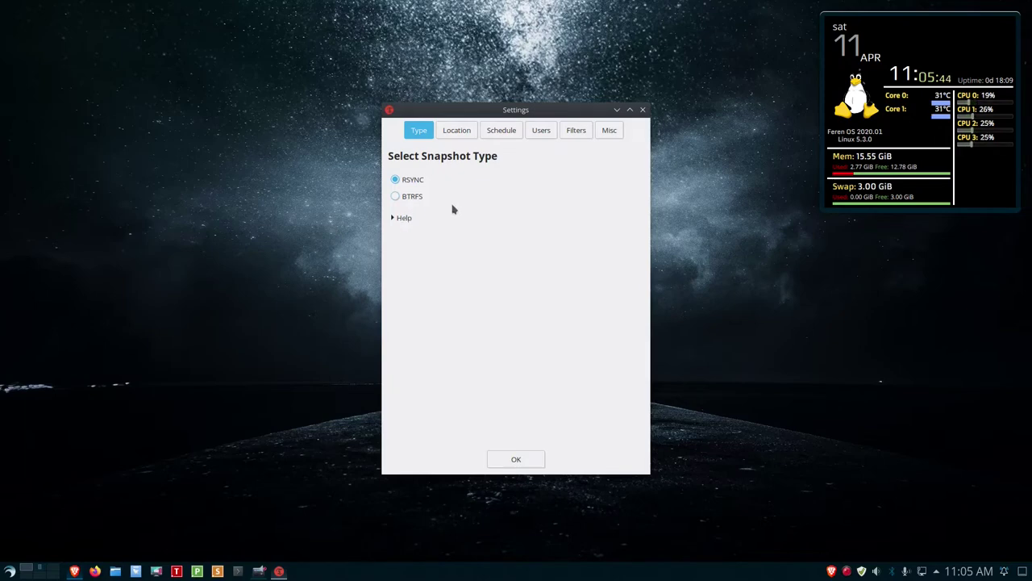
# - Review the snapshot location, schedule, user home directories, filters, date format and snapshot type in the settings, and close them with RSYNC selected
pyautogui.click(455, 132)
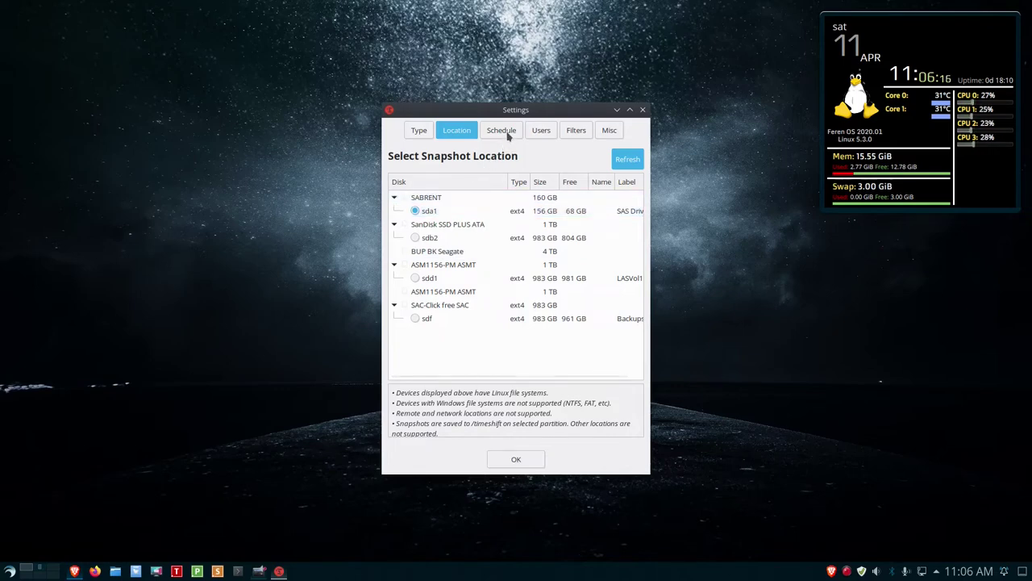
pyautogui.click(505, 131)
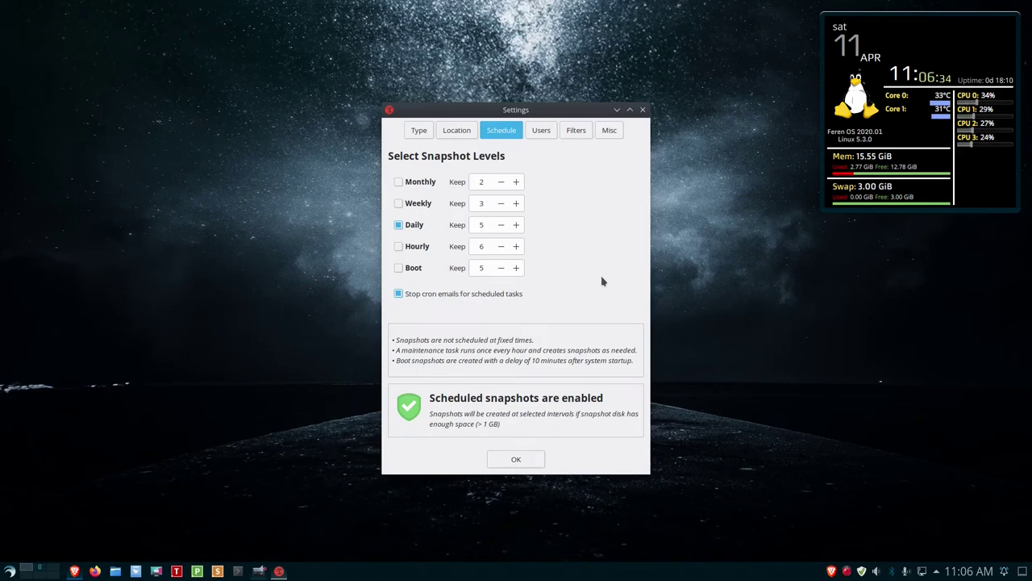
pyautogui.click(541, 131)
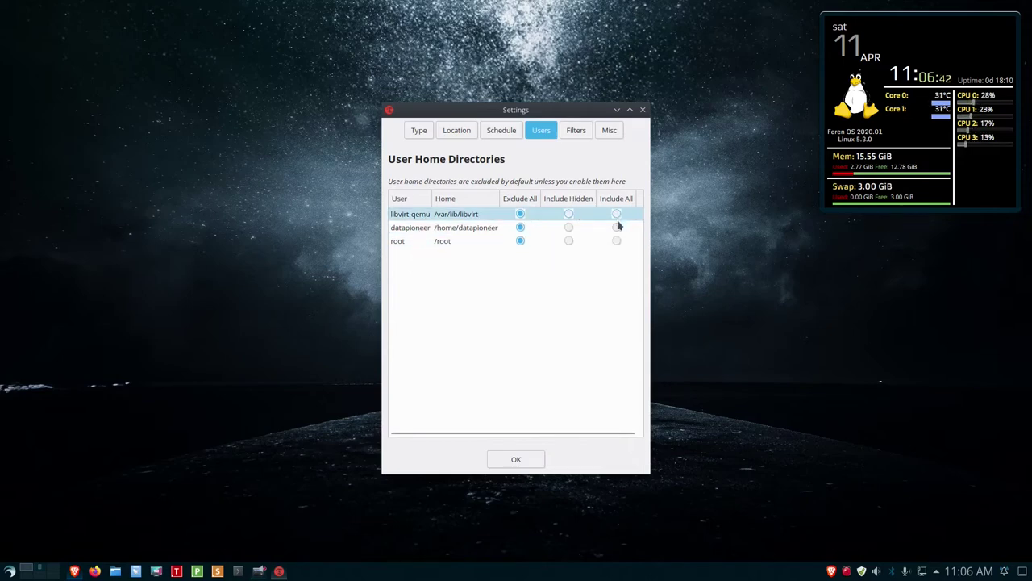
pyautogui.click(403, 241)
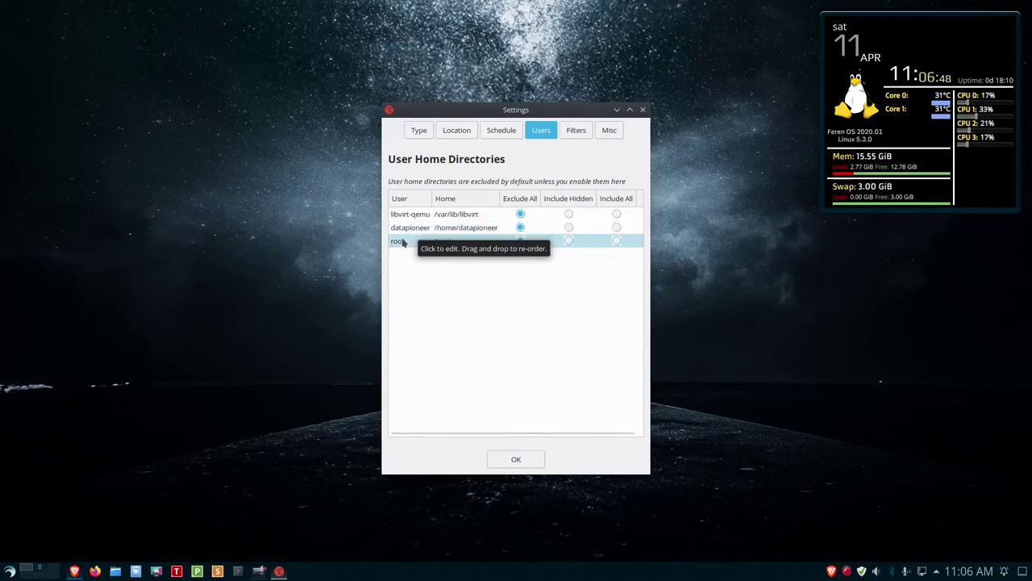
pyautogui.press('Up')
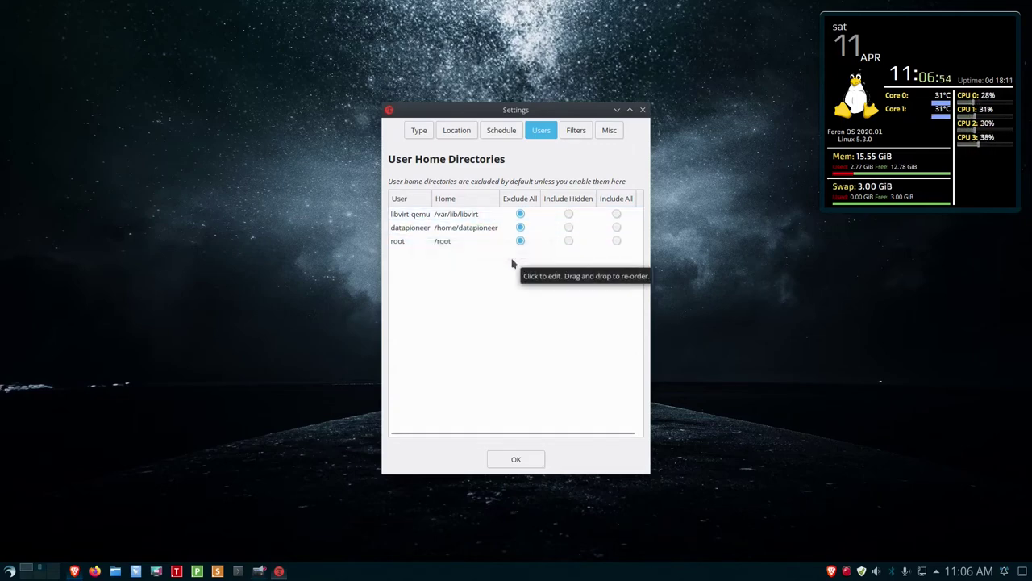
pyautogui.click(576, 134)
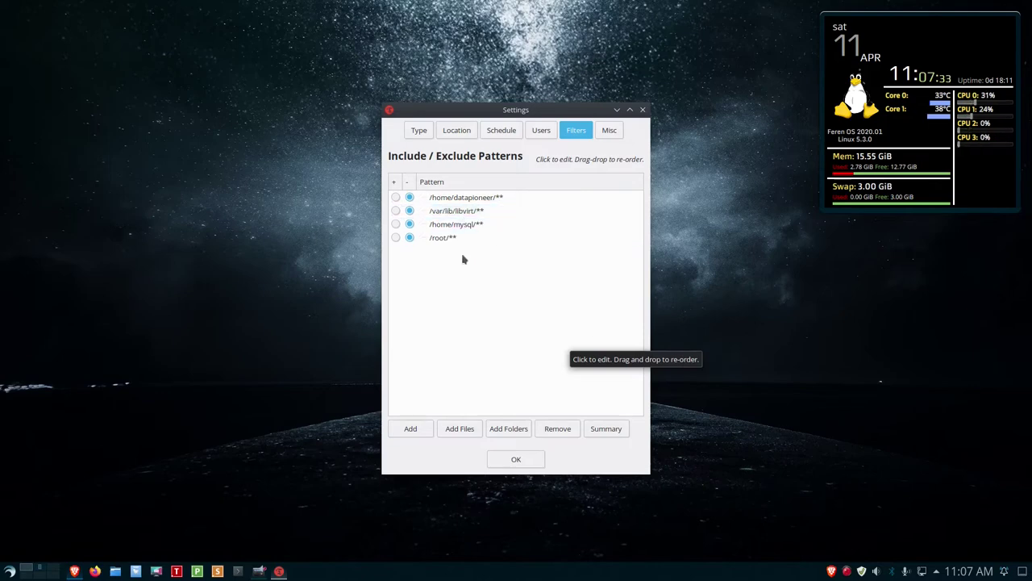
pyautogui.click(611, 131)
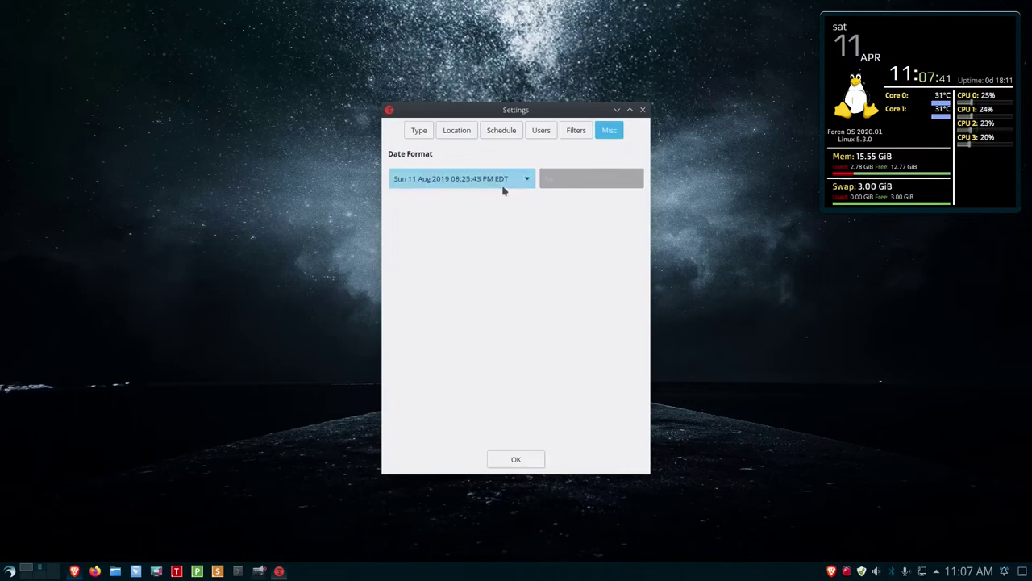
pyautogui.click(420, 135)
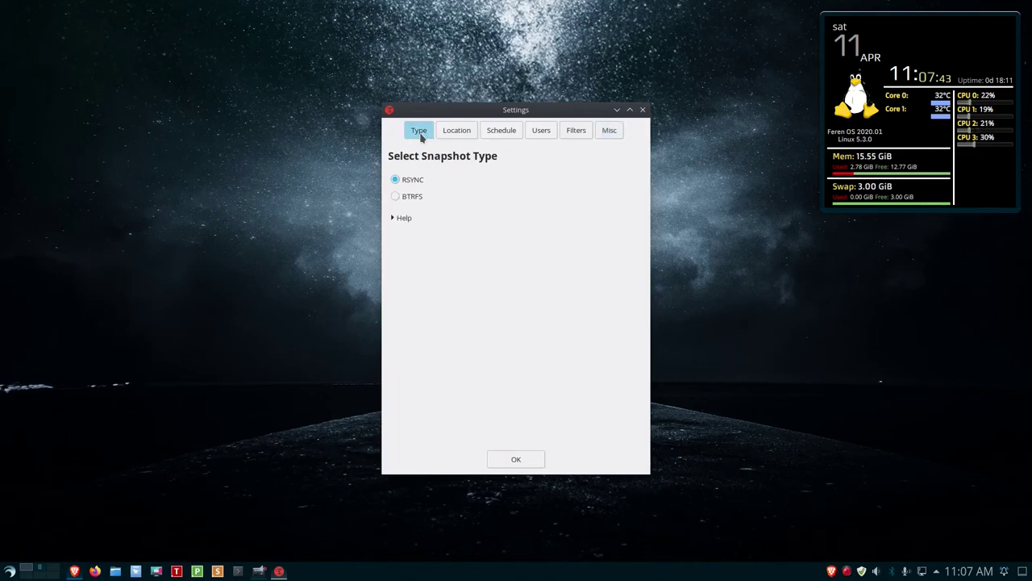
pyautogui.click(516, 459)
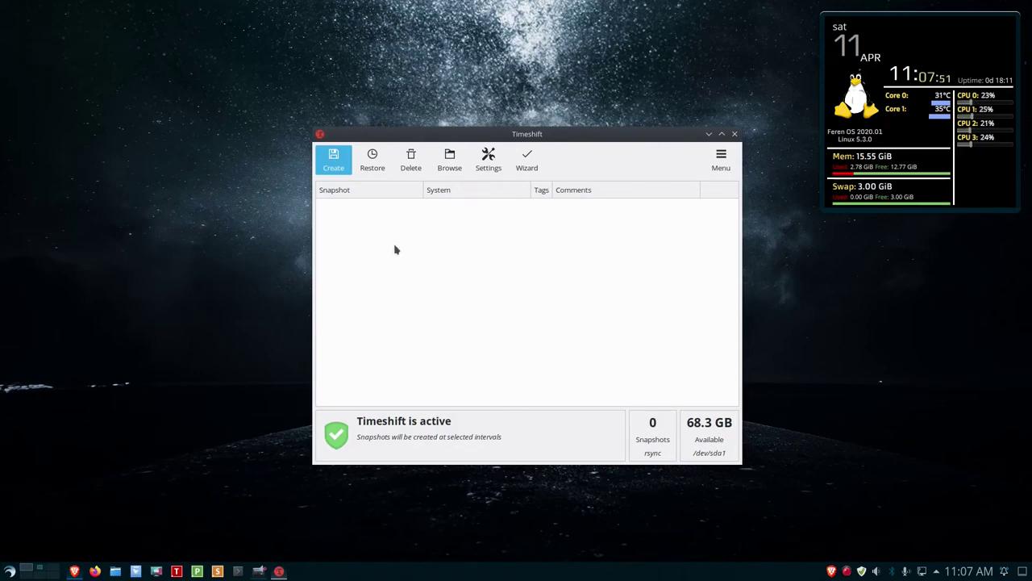
# - Finish the setup wizard with RSYNC as the snapshot type, and start creating a new snapshot
pyautogui.click(534, 168)
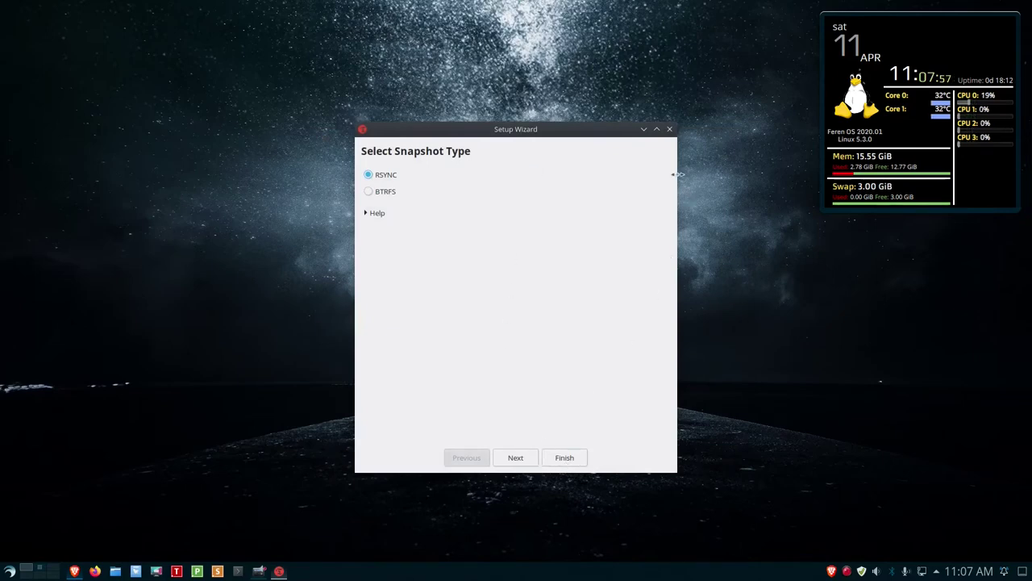
pyautogui.click(565, 457)
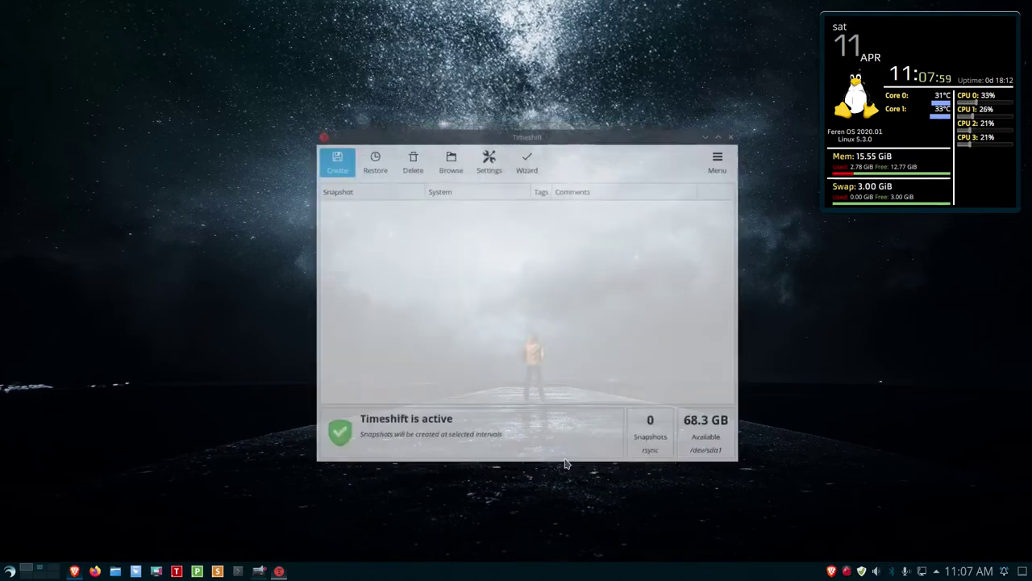
pyautogui.click(331, 166)
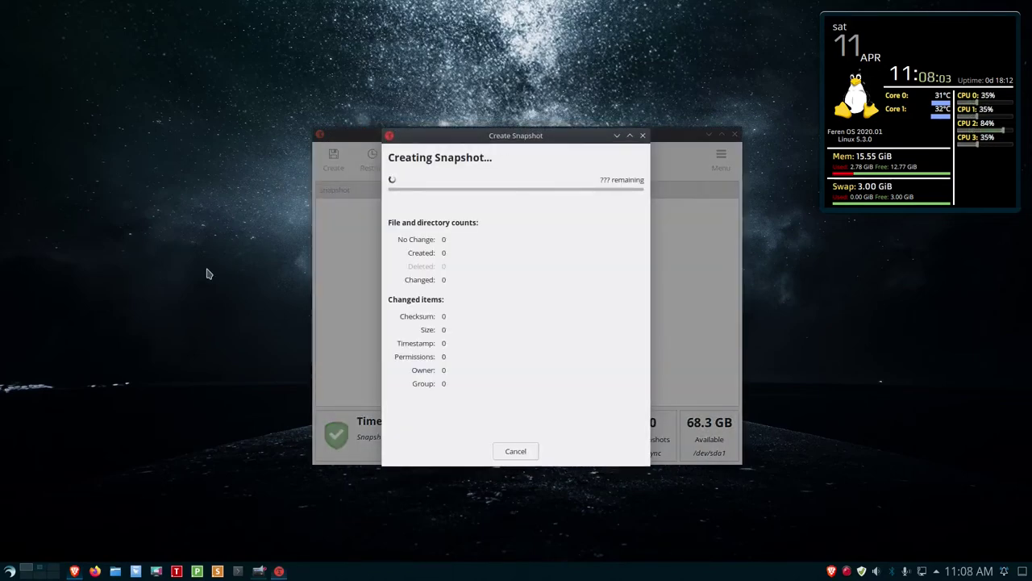